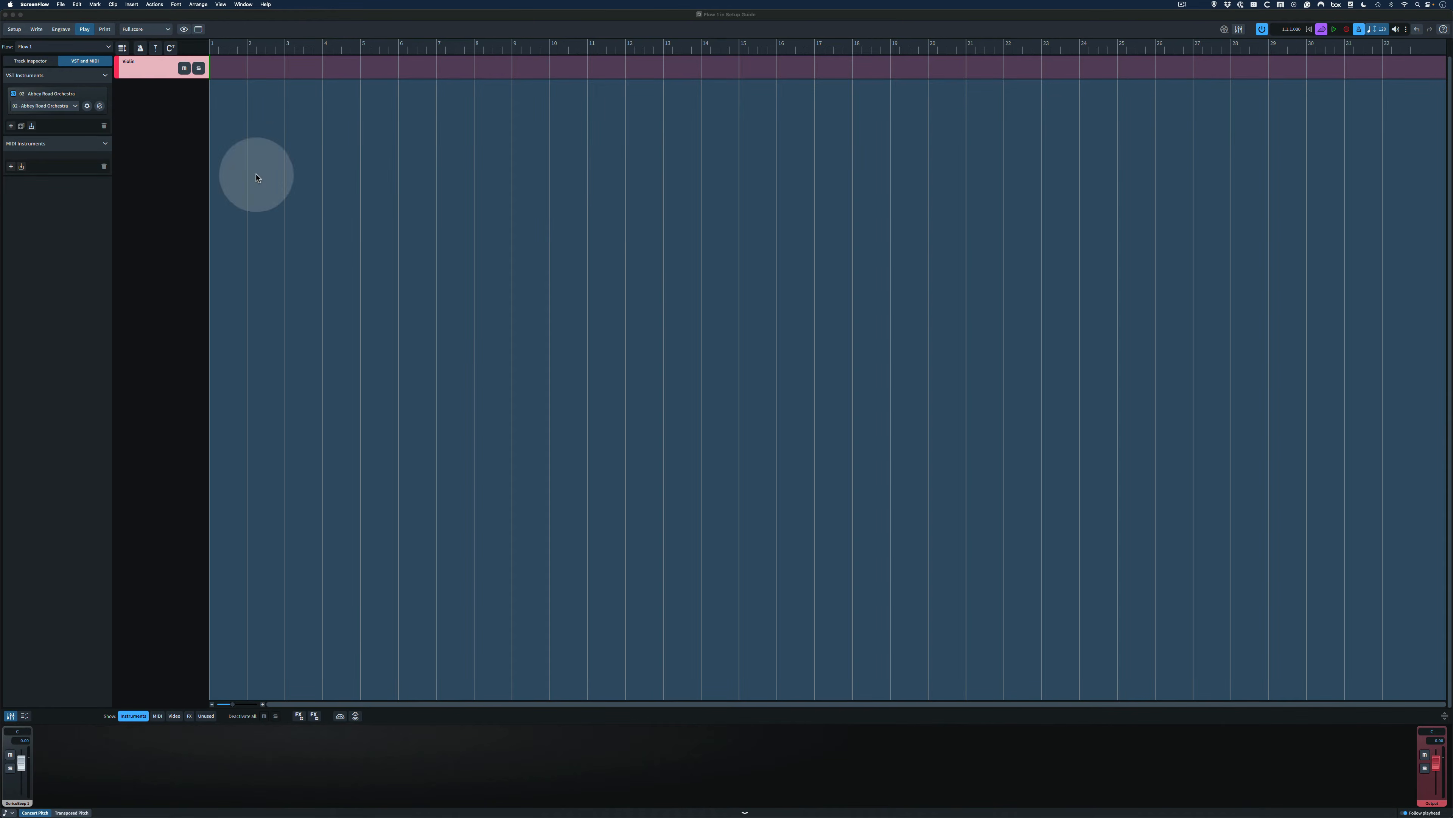
Load the 1st Violins preset from the Strings category into the Abbey Road Orchestra instrument.
{"action": "left_click", "coordinate": [101, 107]}
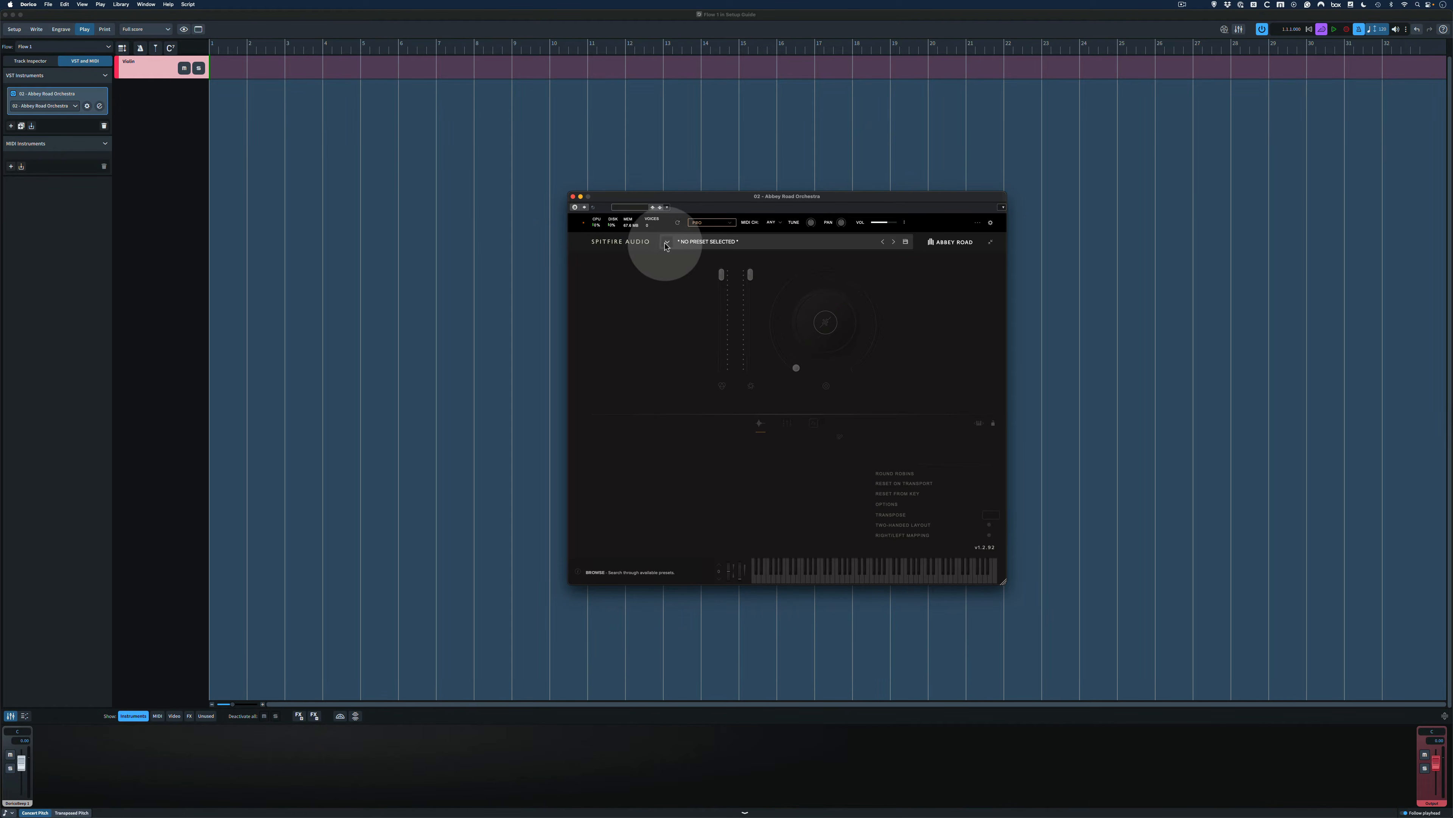
{"action": "left_click", "coordinate": [666, 242]}
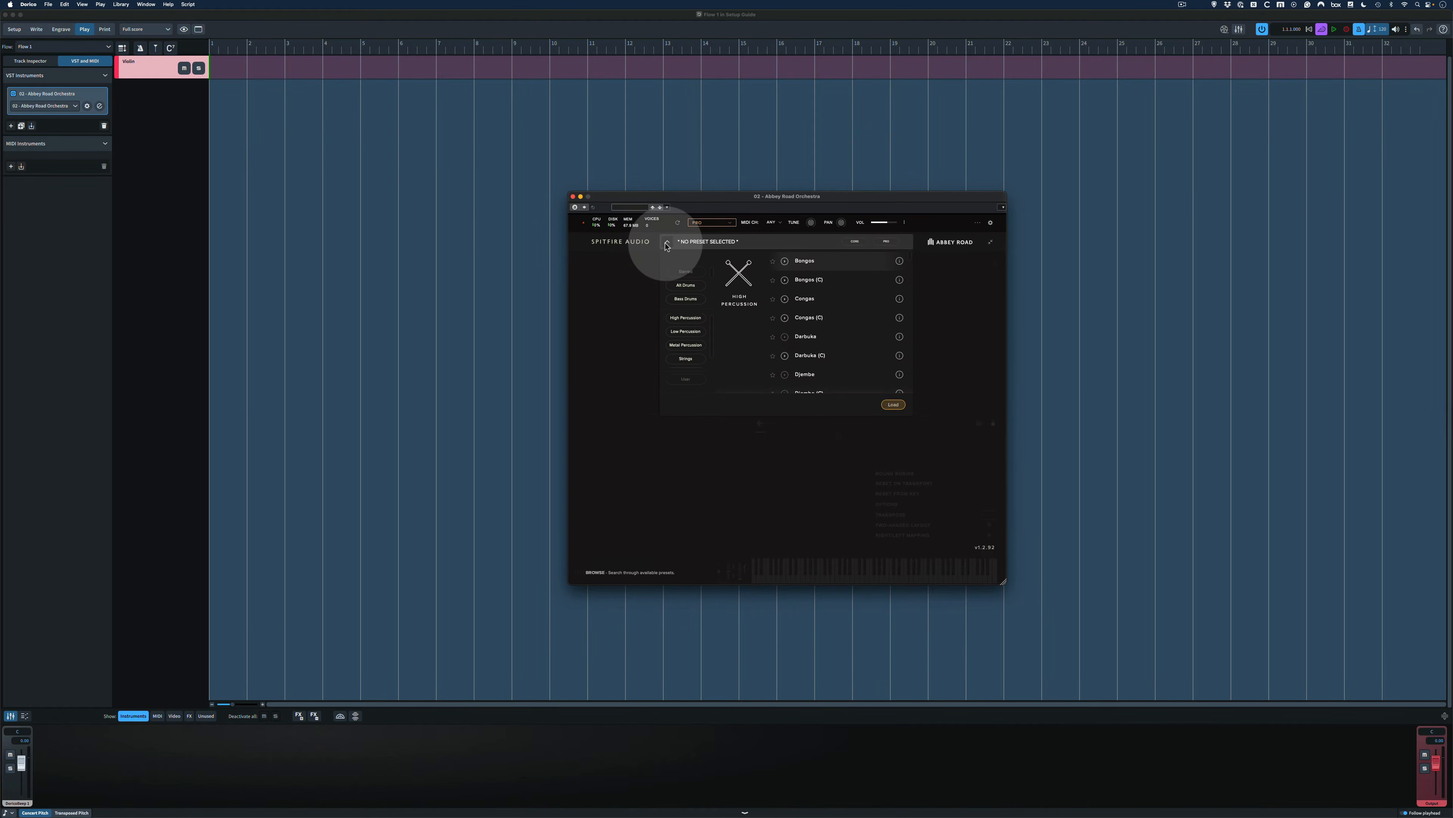
{"action": "left_click", "coordinate": [684, 359]}
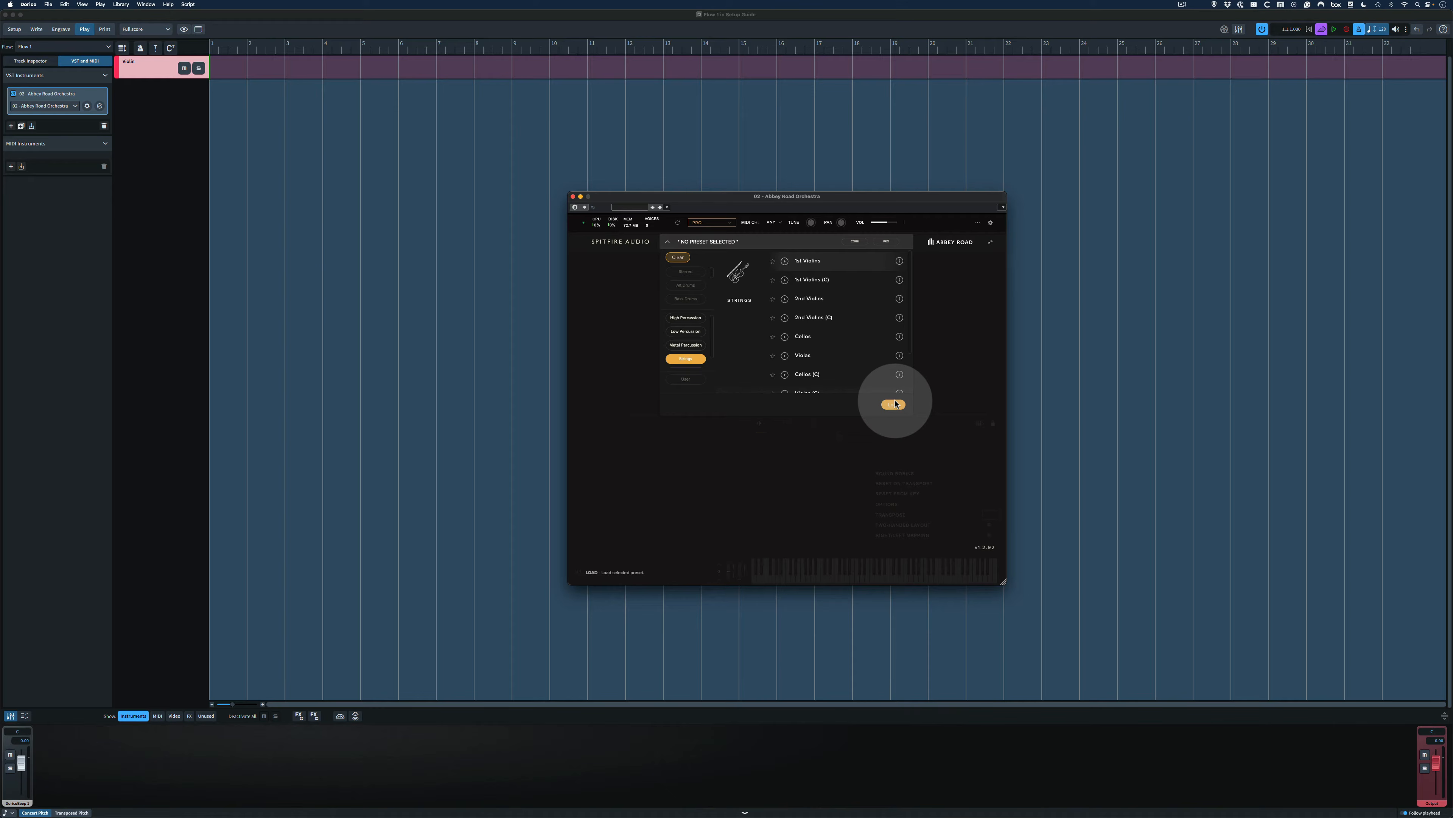
{"action": "left_click", "coordinate": [894, 404]}
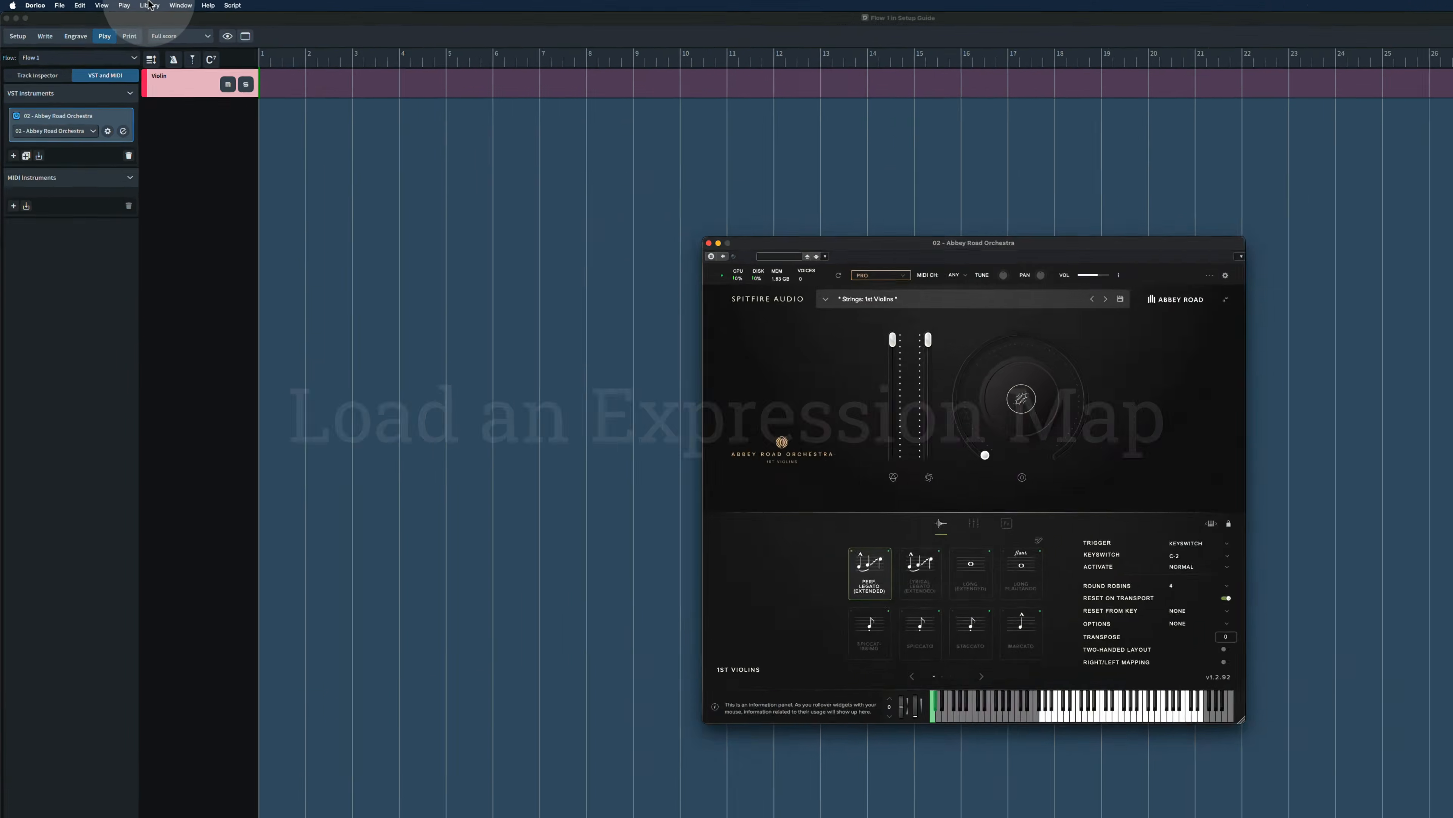
Import the SFAOSE 1st Violins expression map from the Spitfire Audio folder for Abbey Road Orchestra Symphonic Strings and save the expression map changes.
{"action": "left_click", "coordinate": [122, 4]}
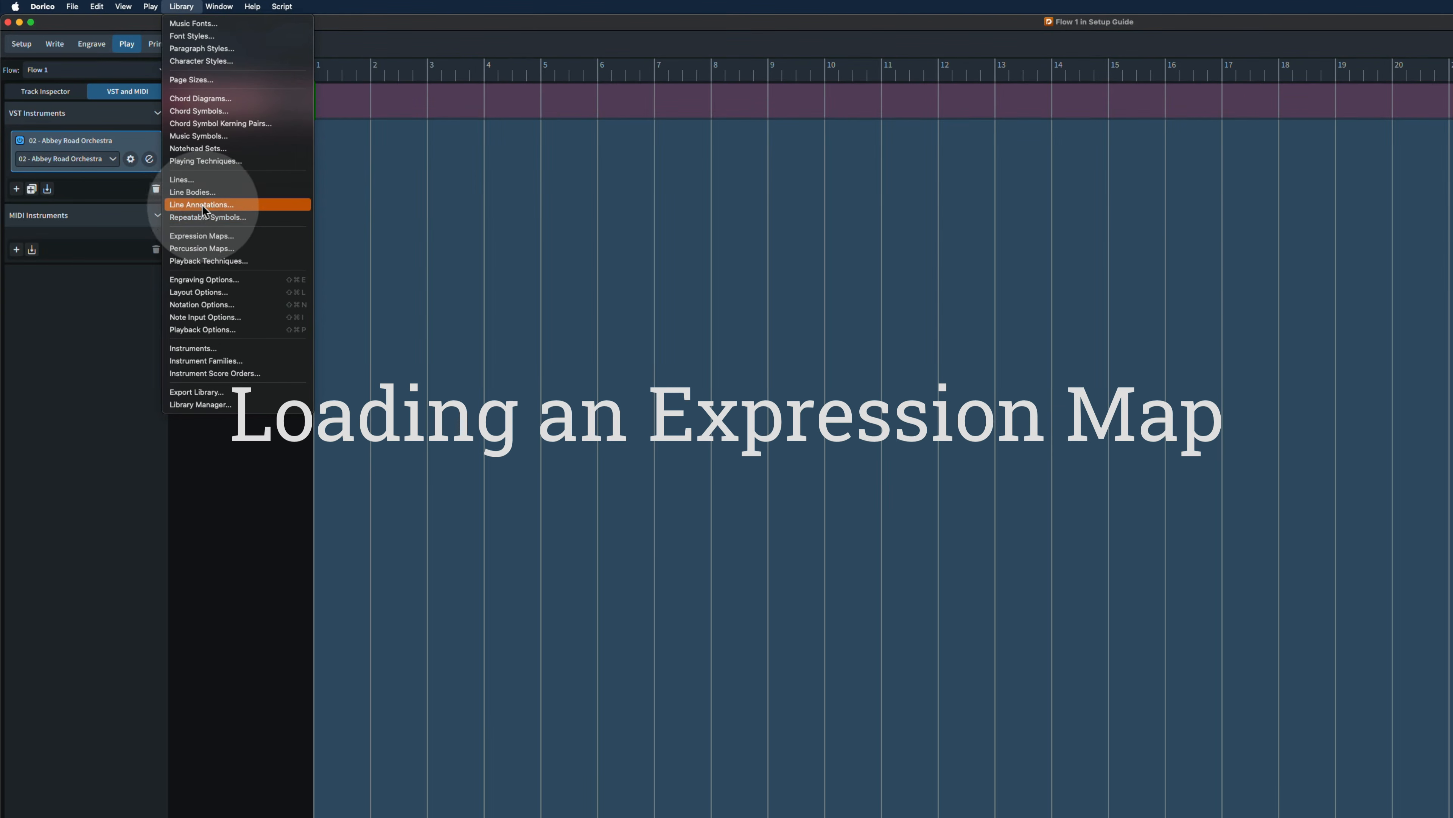
{"action": "left_click", "coordinate": [202, 235]}
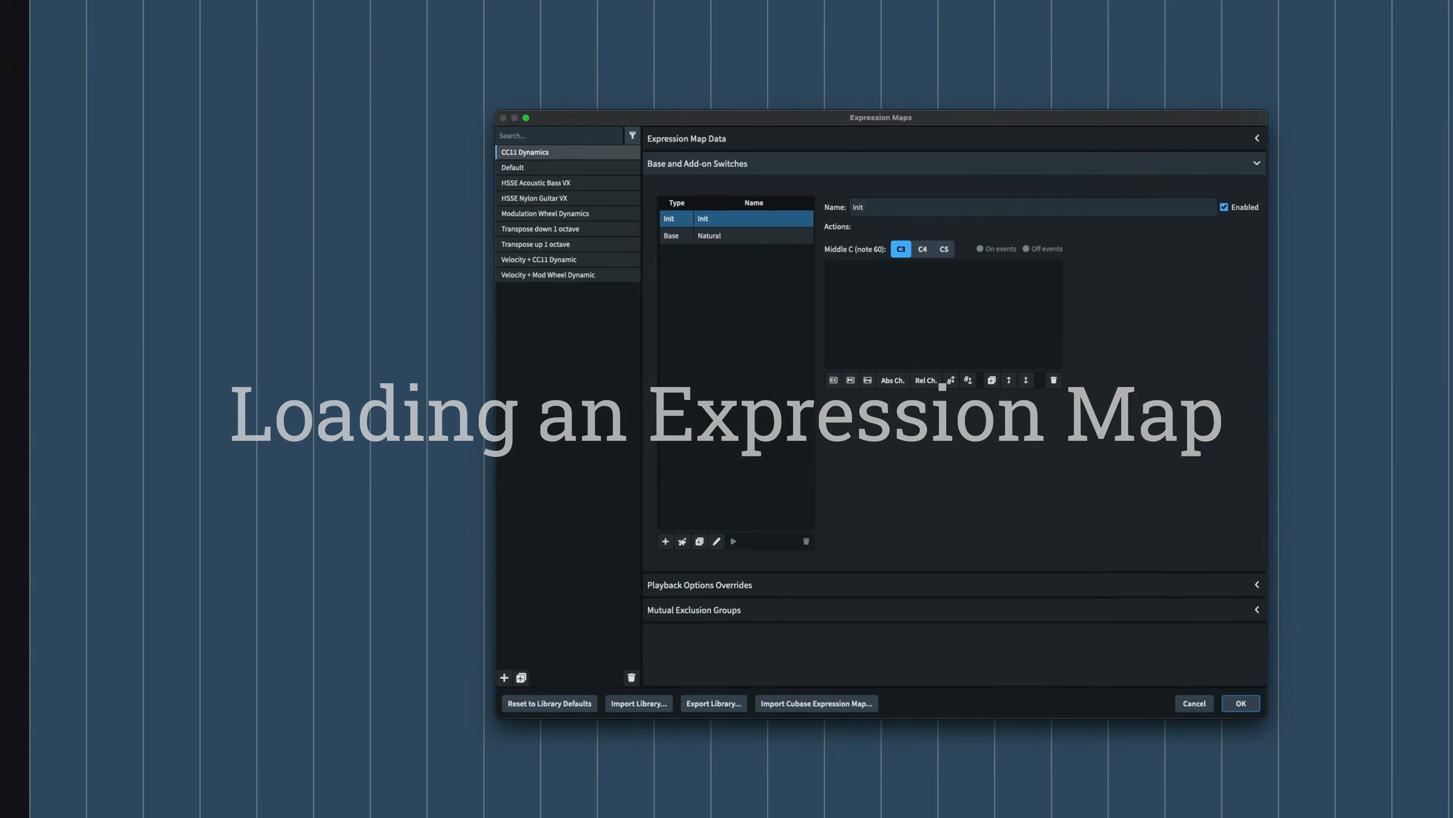
{"action": "left_click", "coordinate": [565, 657]}
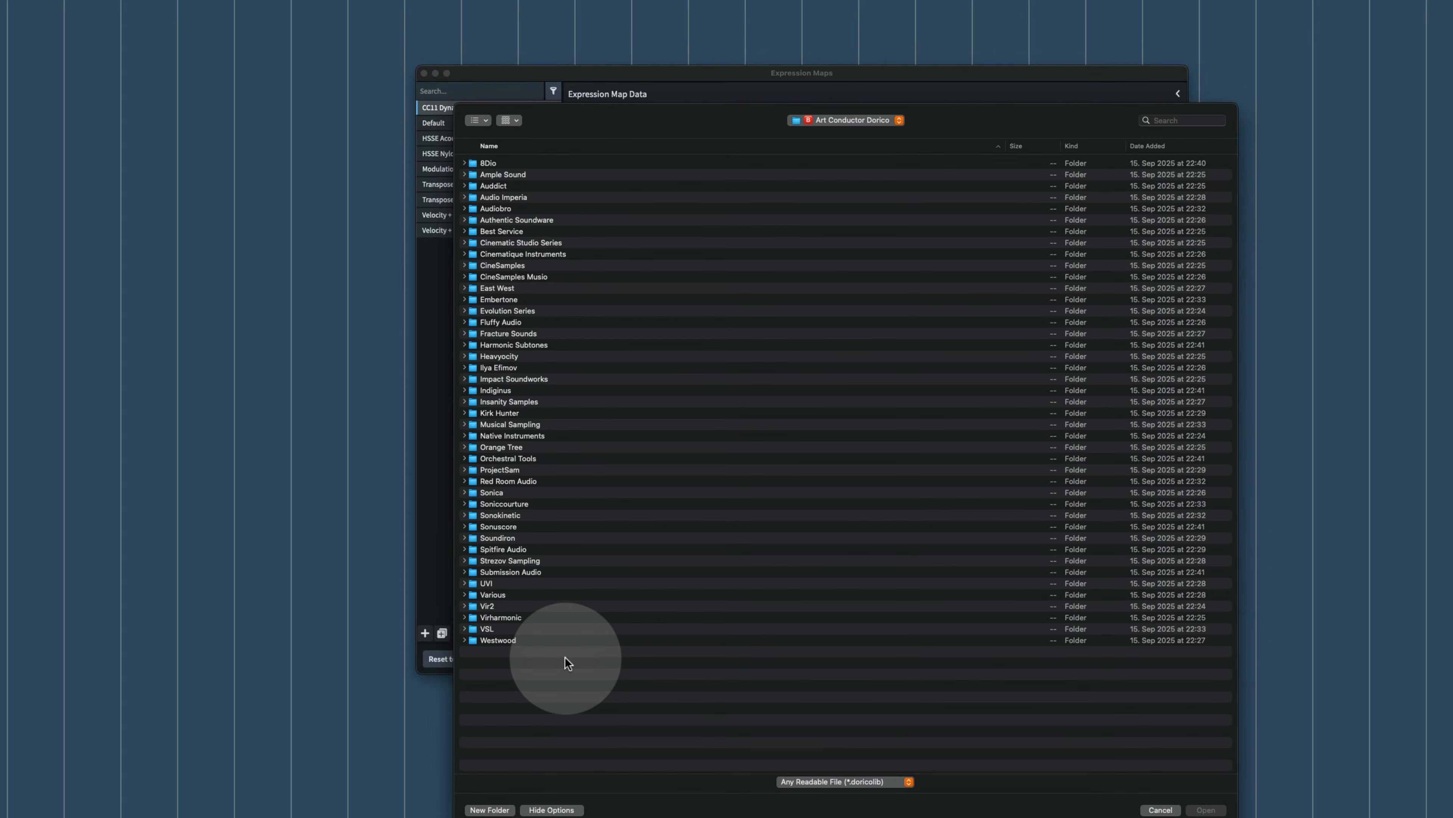
{"action": "double_click", "coordinate": [526, 549]}
{"action": "double_click", "coordinate": [629, 310]}
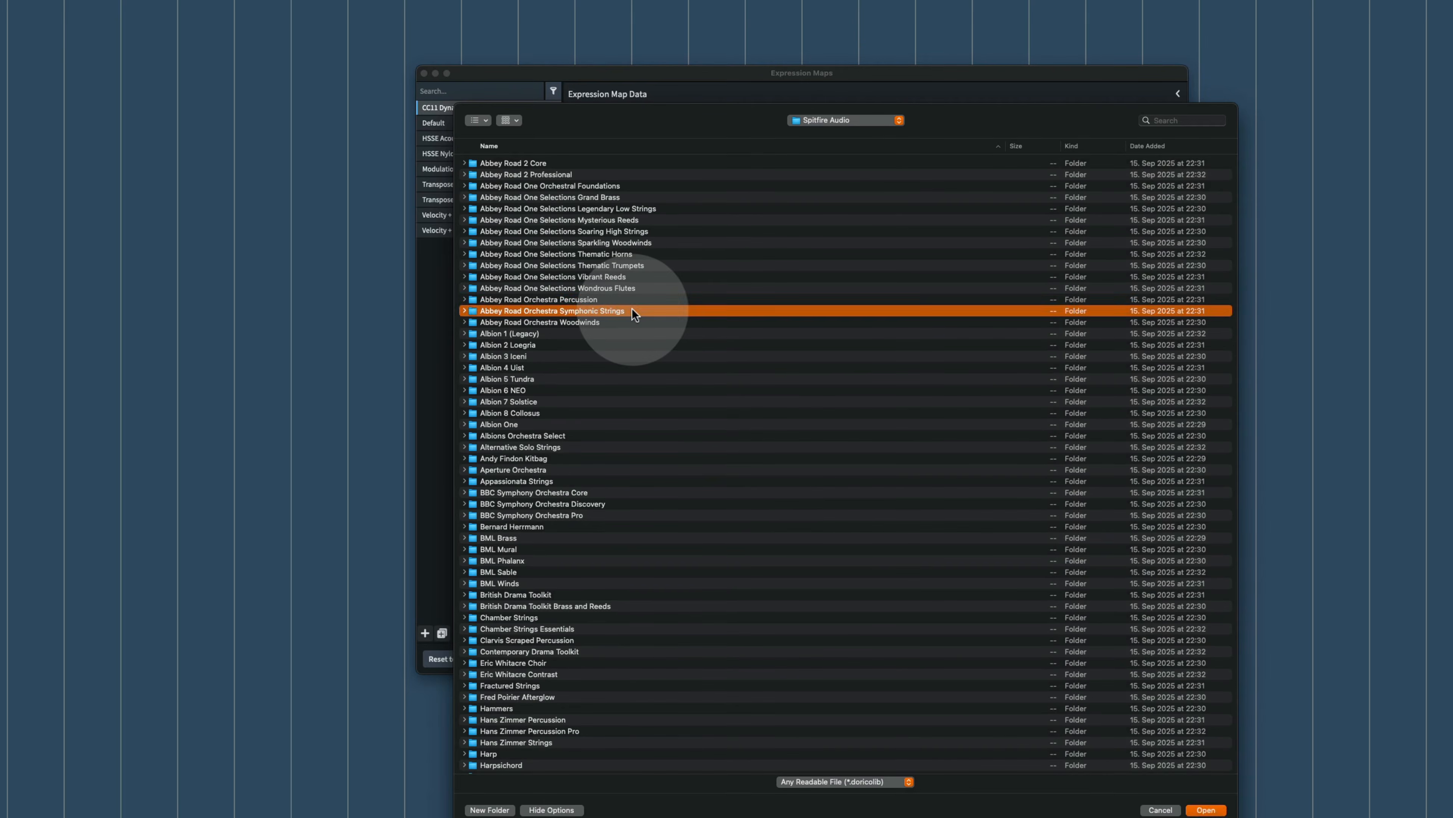
{"action": "double_click", "coordinate": [529, 163]}
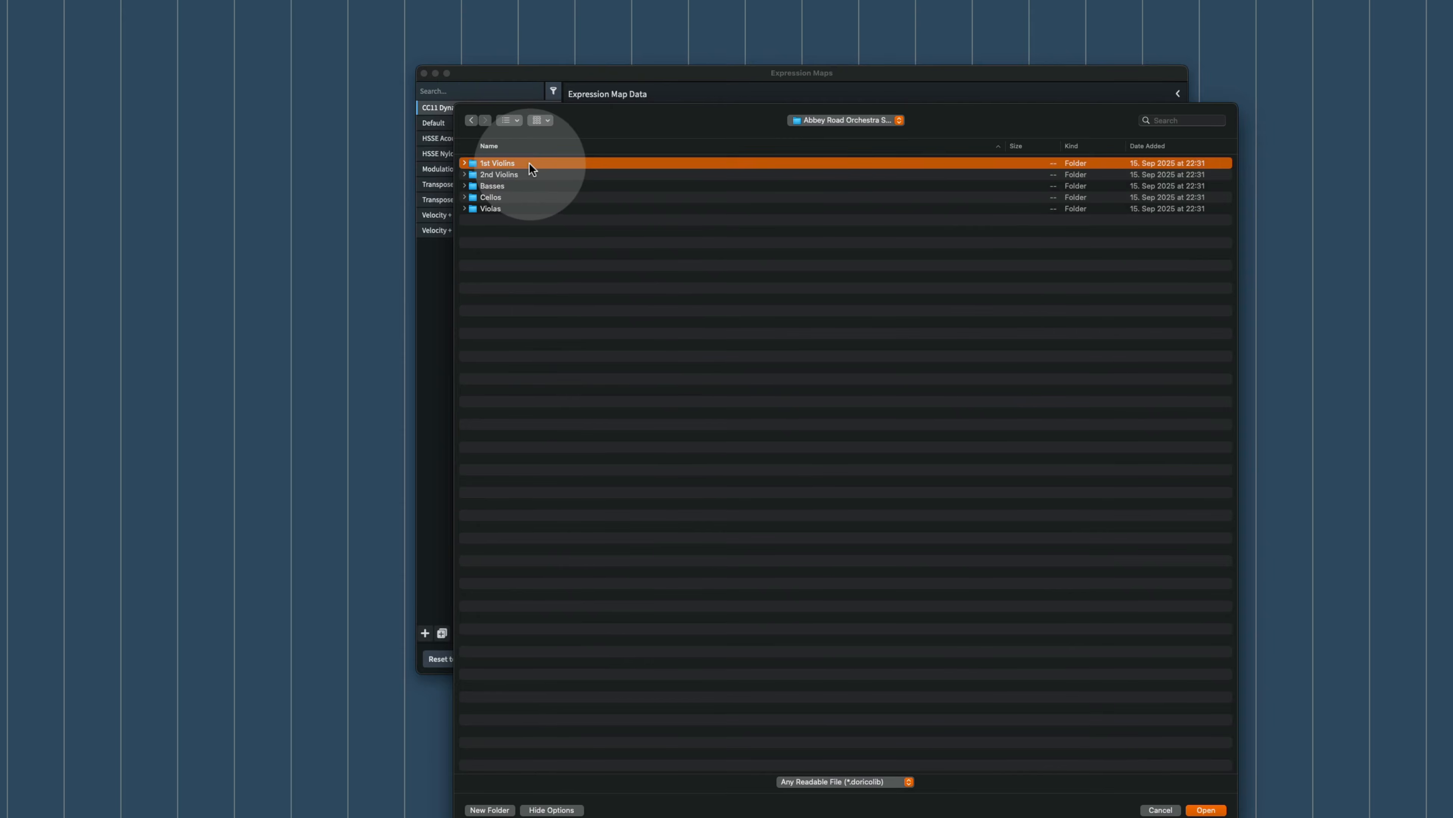
{"action": "left_click_drag", "start_coordinate": [732, 343], "coordinate": [729, 491]}
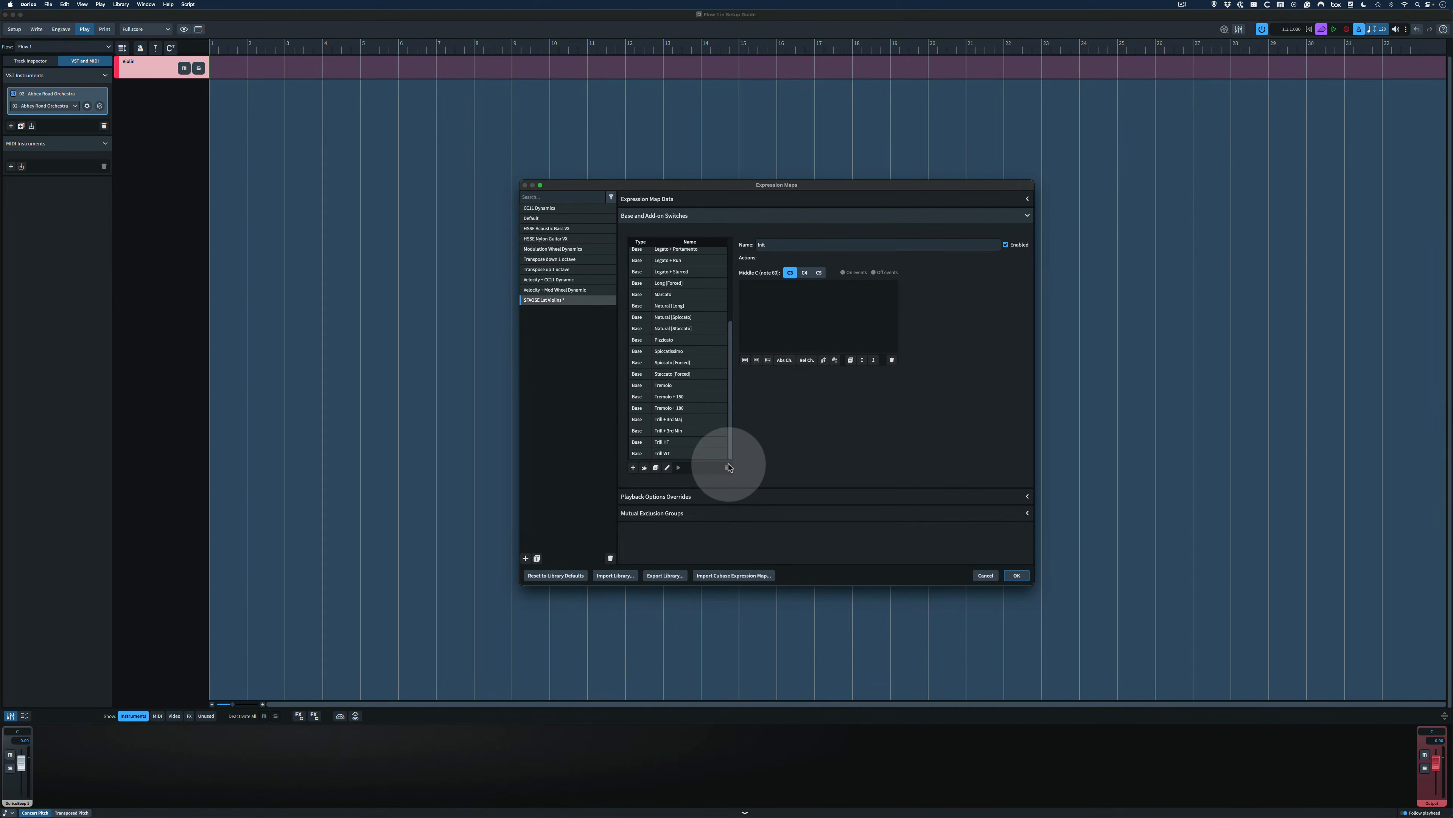
{"action": "left_click", "coordinate": [1016, 576]}
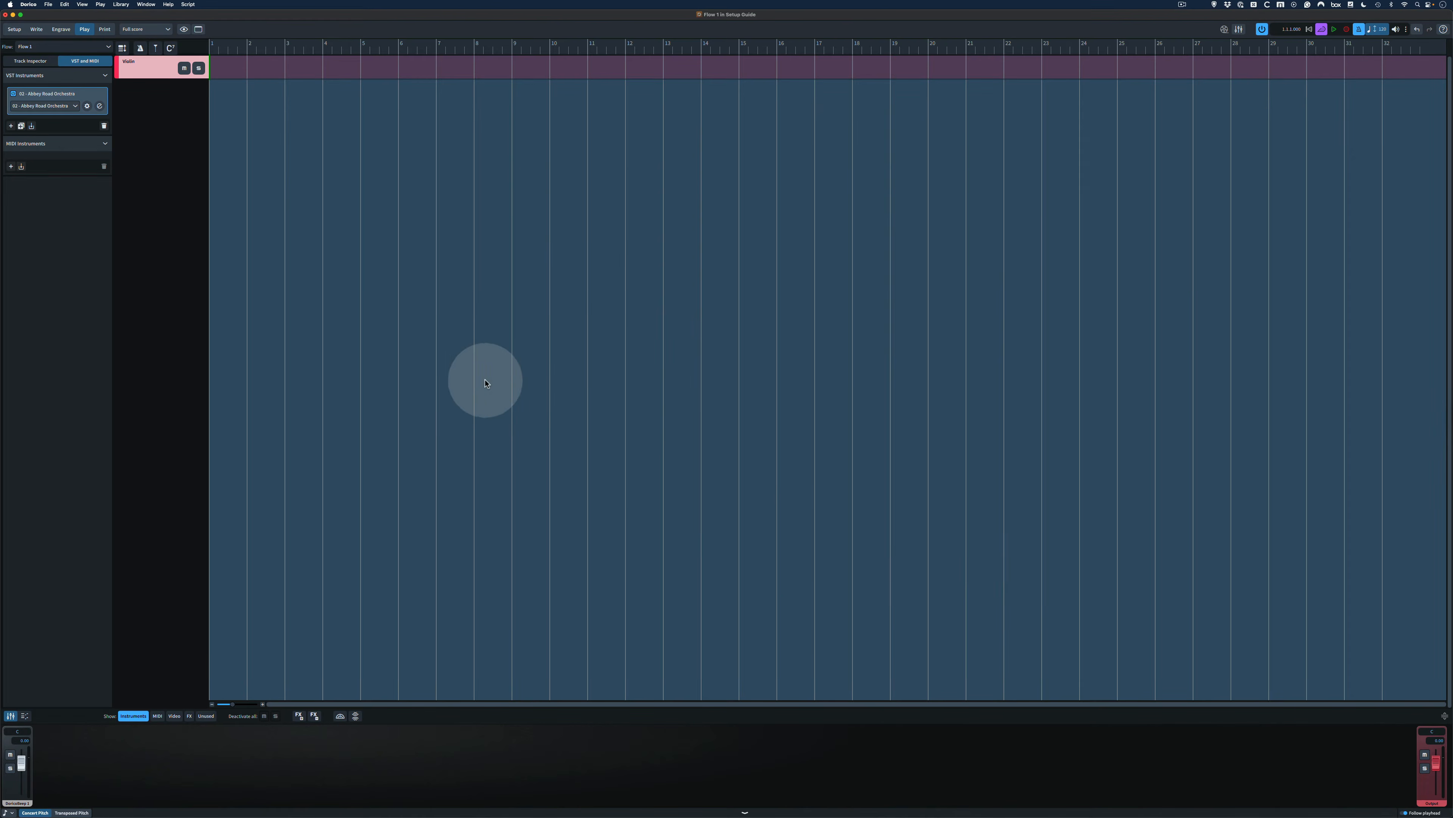
Assign the SFAOSE 1st Violins expression map to the Violin track routed to Abbey Road Orchestra.
{"action": "left_click", "coordinate": [31, 60]}
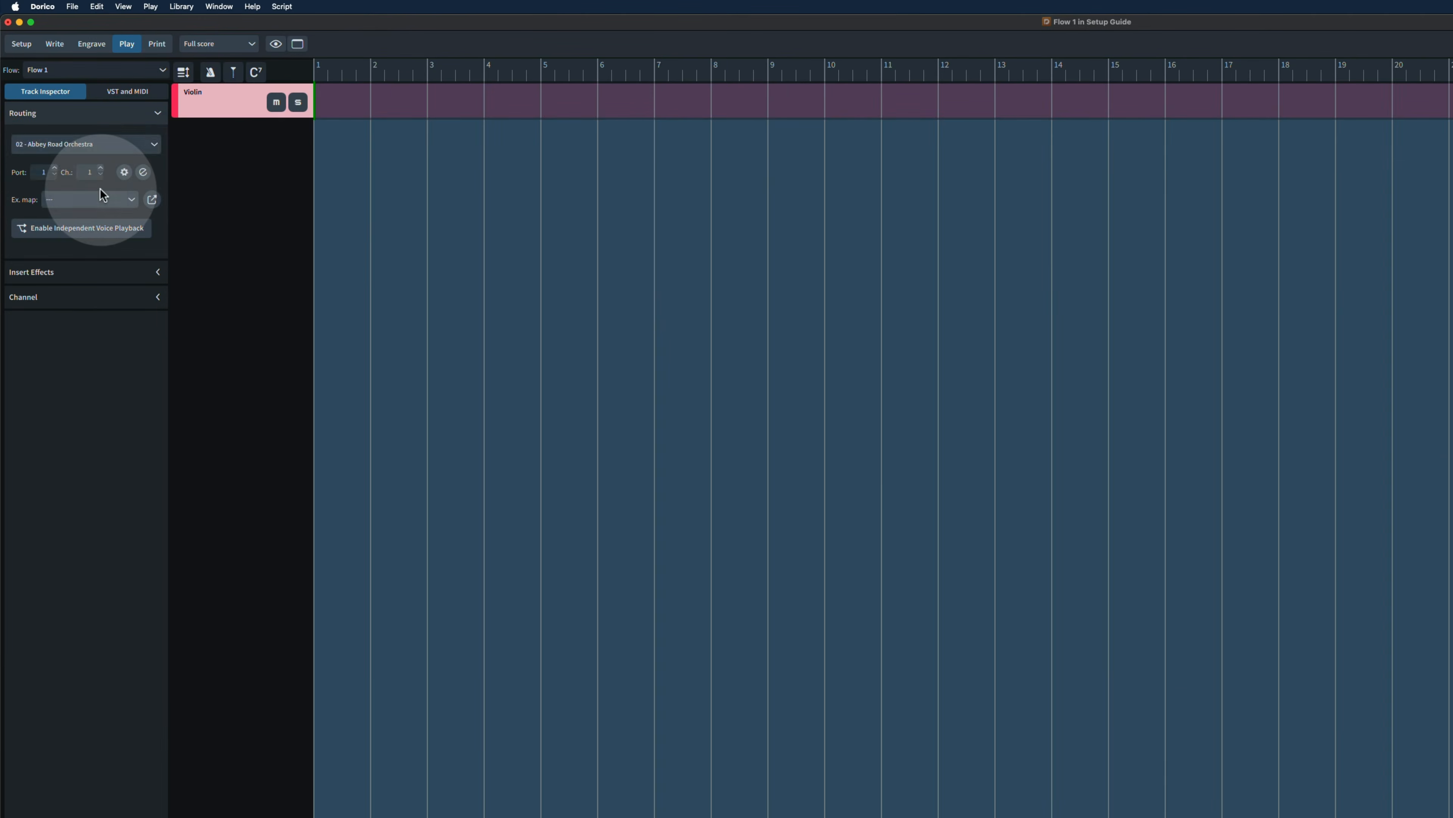
{"action": "left_click", "coordinate": [102, 195]}
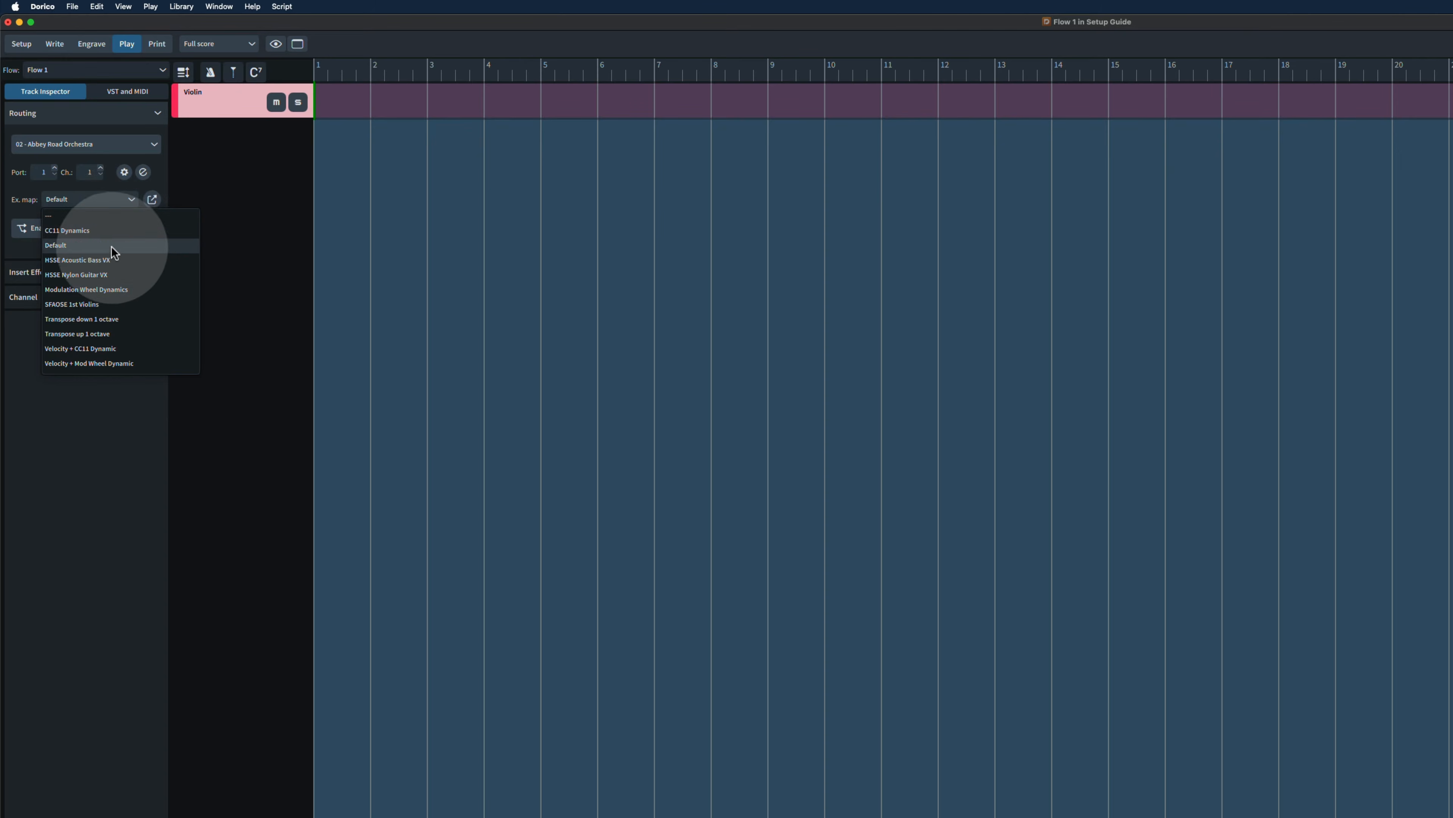
{"action": "left_click", "coordinate": [113, 297]}
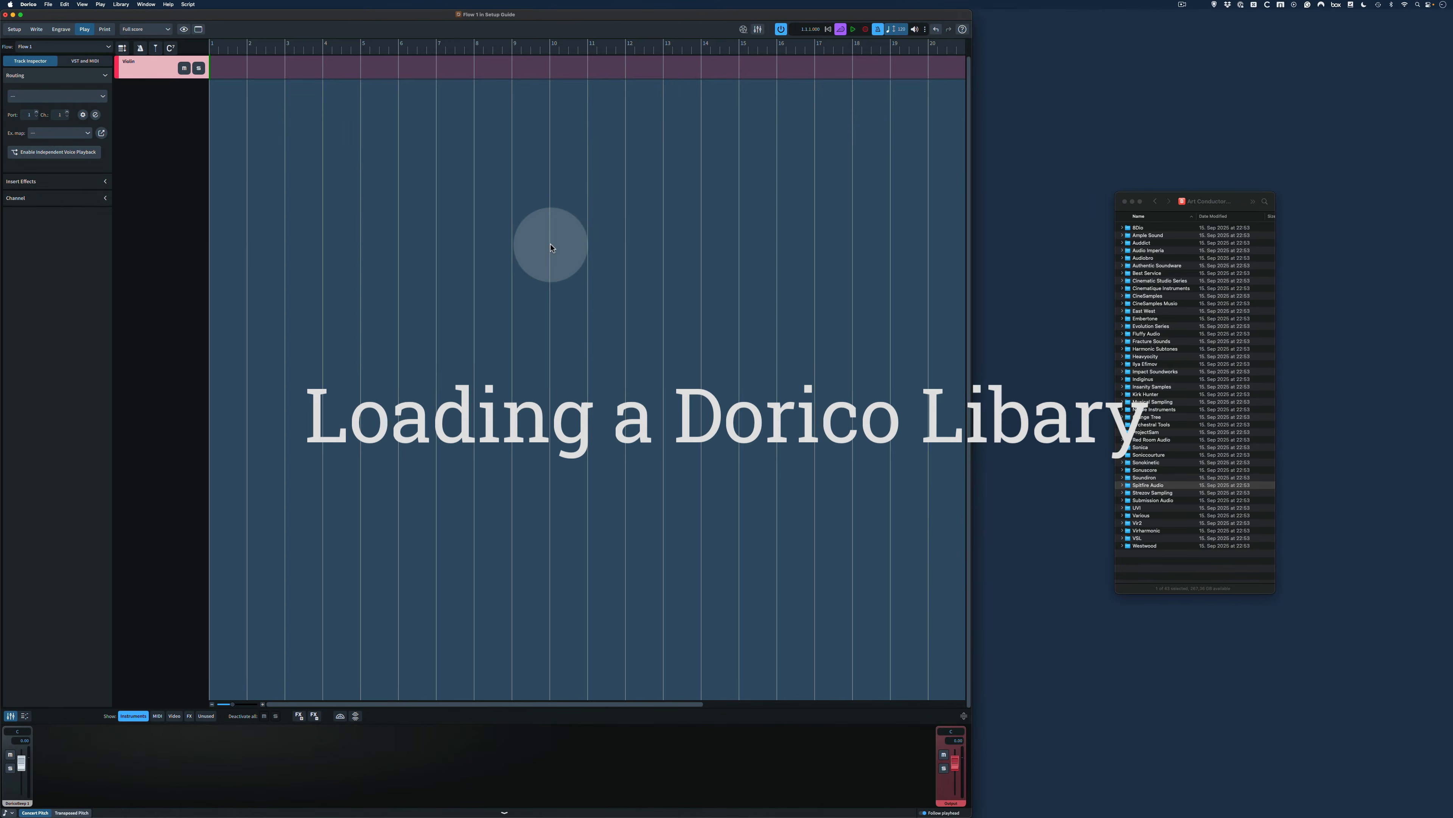
Load SFAOSE 1st Violins PBT.doricolib from Finder's Spitfire Audio Abbey Road Orchestra Symphonic Strings folder into Dorico's Library Manager for comparison with the project.
{"action": "left_click", "coordinate": [119, 5]}
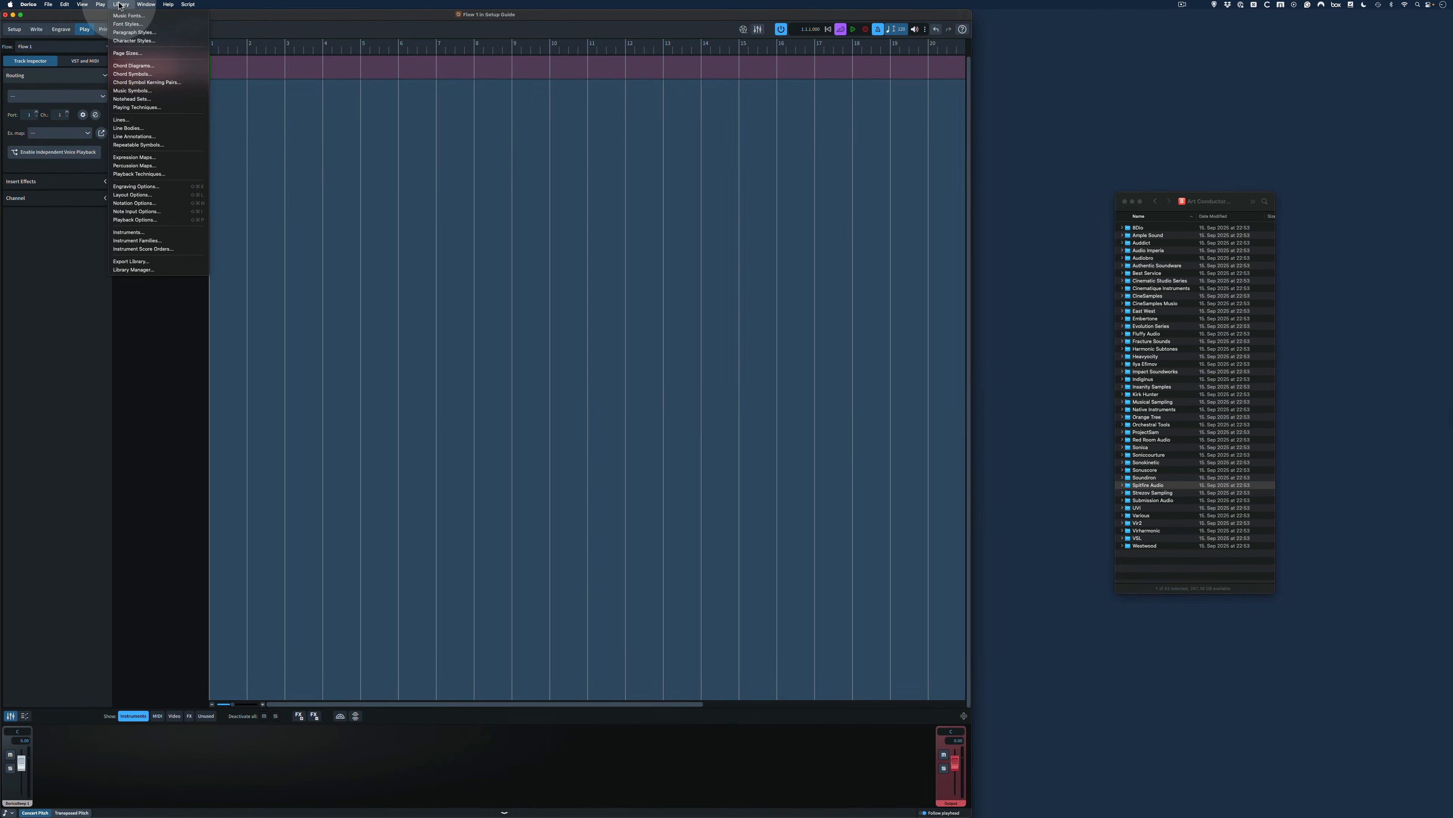
{"action": "left_click", "coordinate": [150, 270]}
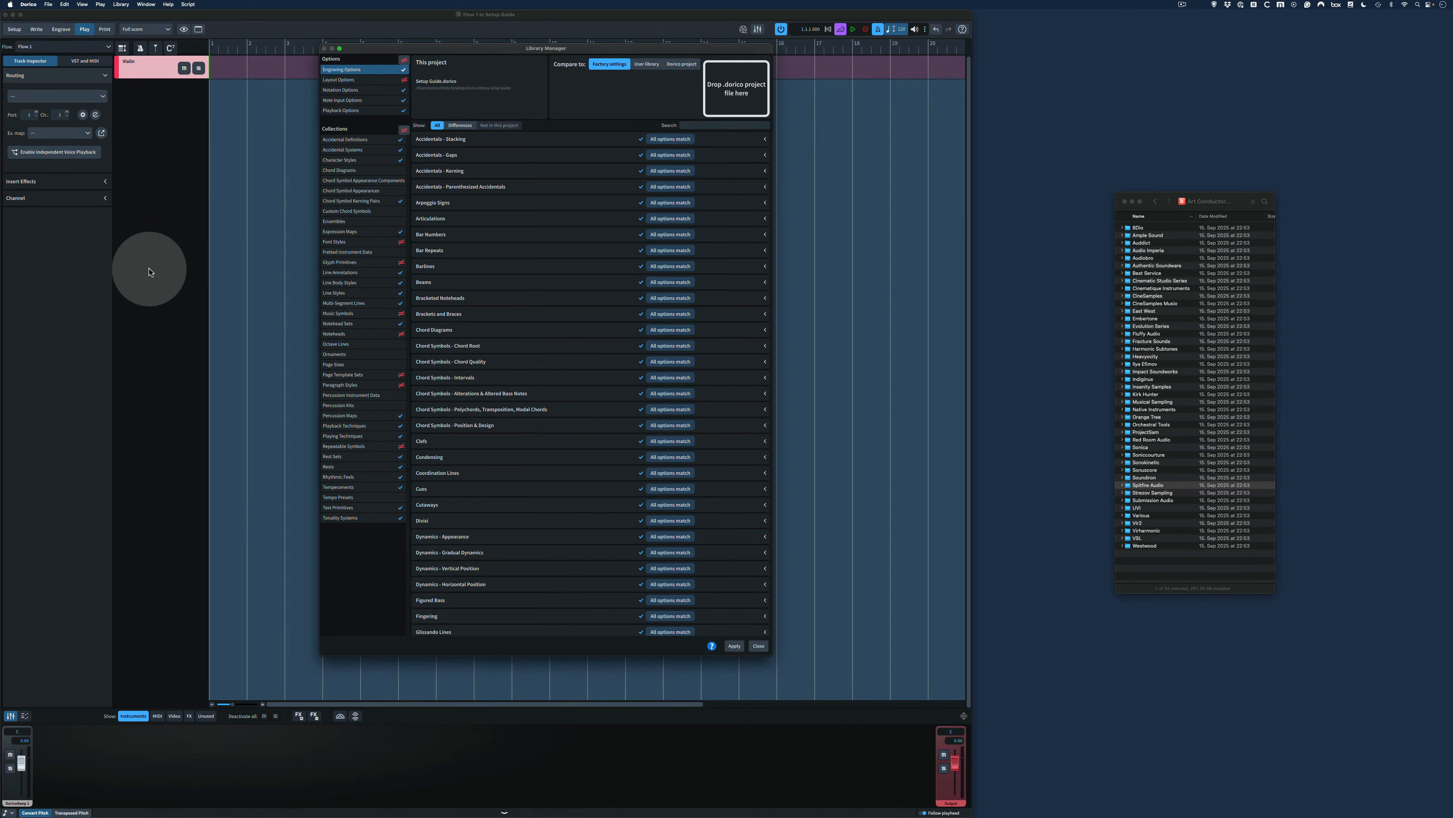
{"action": "double_click", "coordinate": [1163, 485]}
{"action": "left_click", "coordinate": [1198, 326]}
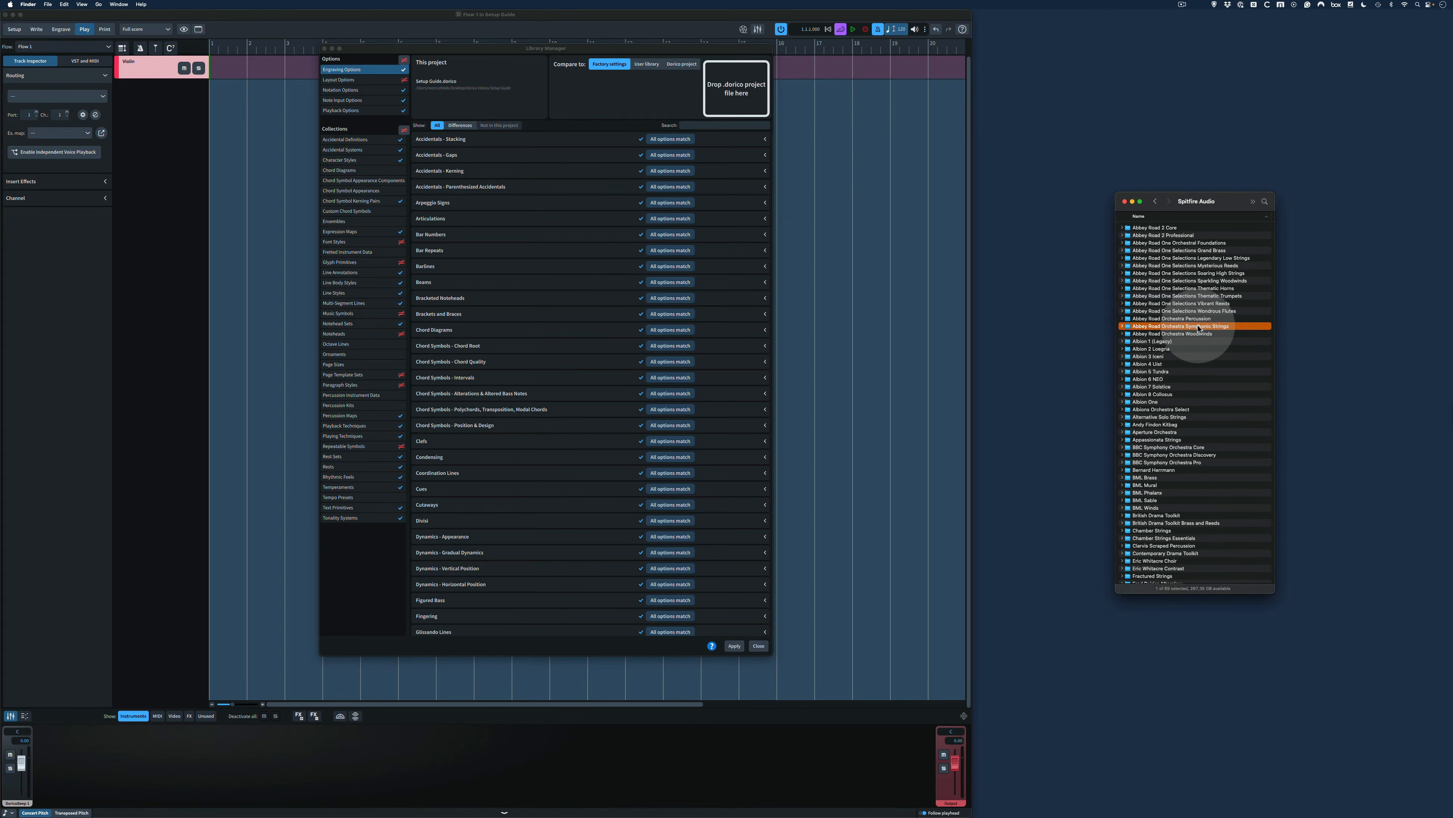
{"action": "double_click", "coordinate": [1199, 327]}
{"action": "double_click", "coordinate": [1141, 228]}
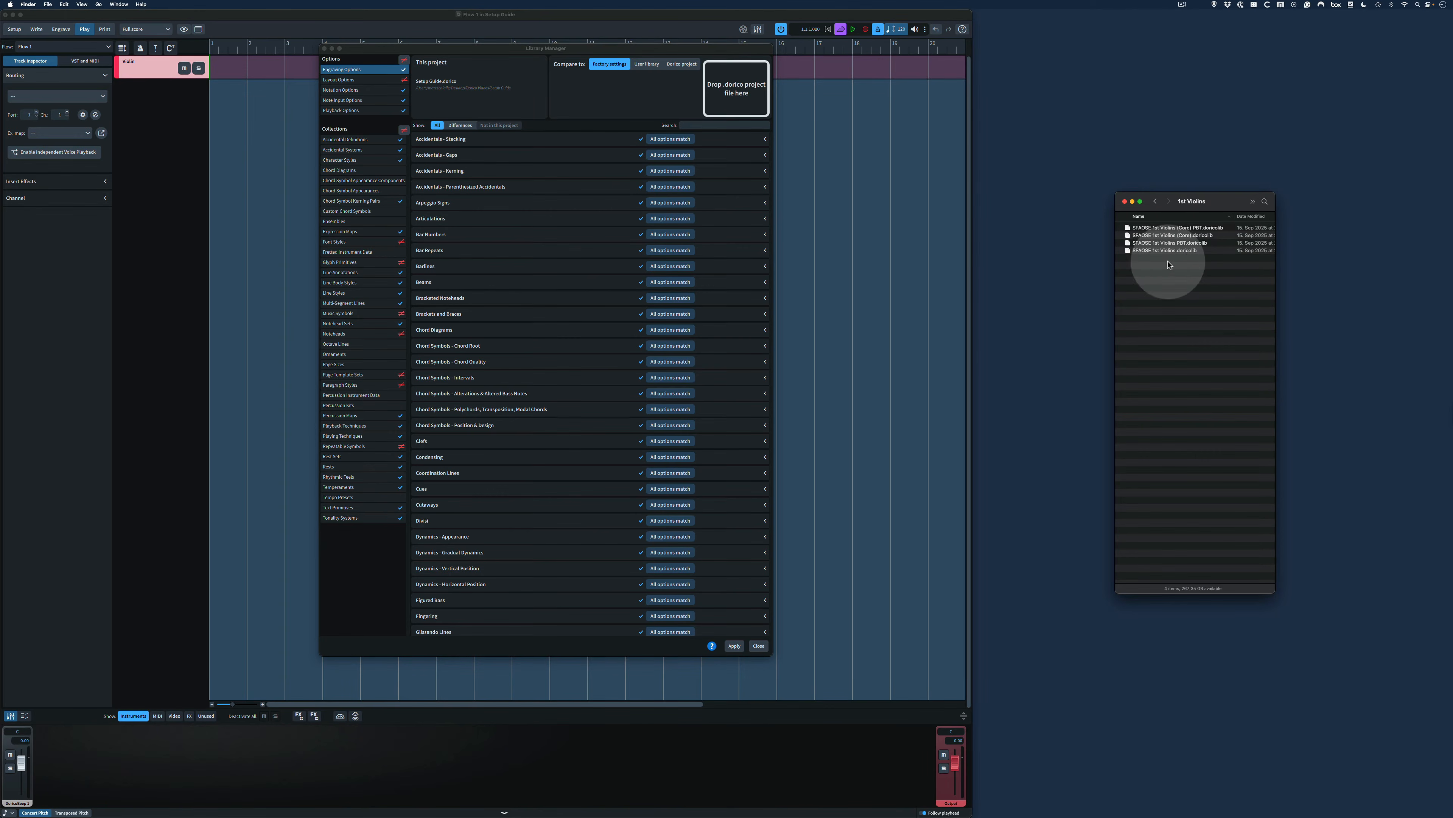
{"action": "left_click", "coordinate": [1173, 244]}
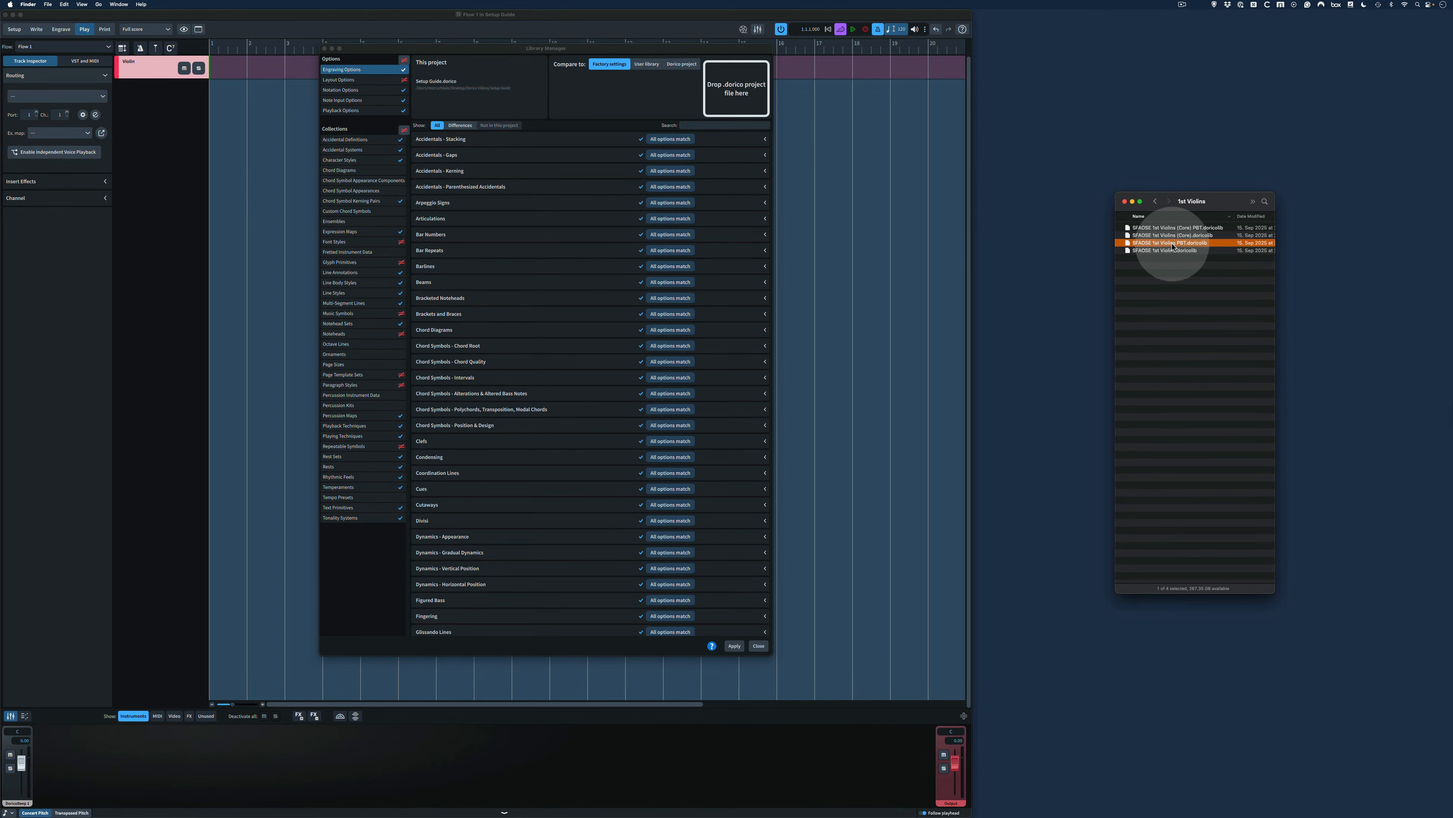
{"action": "left_click_drag", "start_coordinate": [1173, 243], "coordinate": [743, 100]}
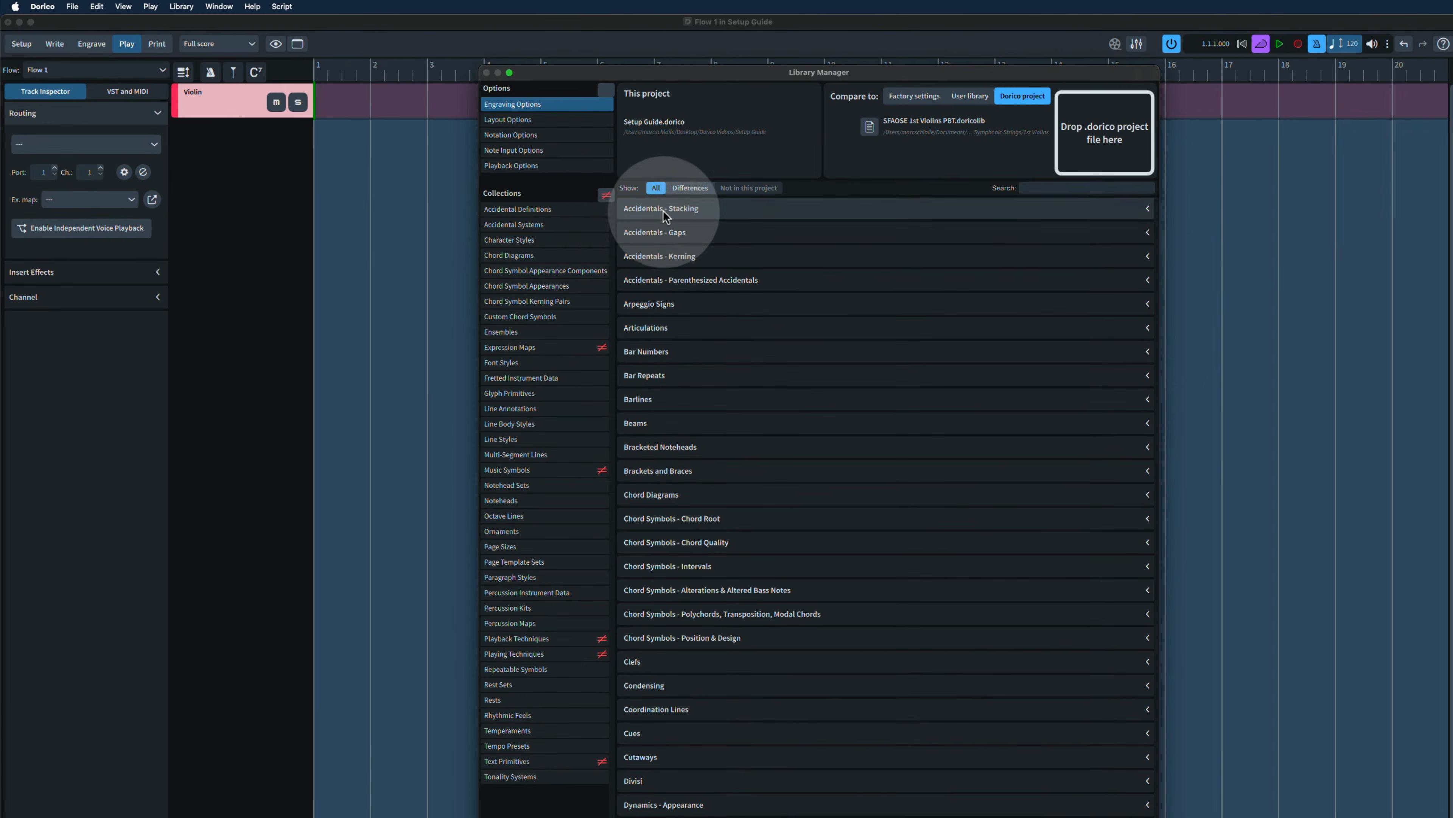
Transfer all differing collections from the compared library into the project, review its playing and playback techniques, and apply the import.
{"action": "left_click", "coordinate": [604, 196]}
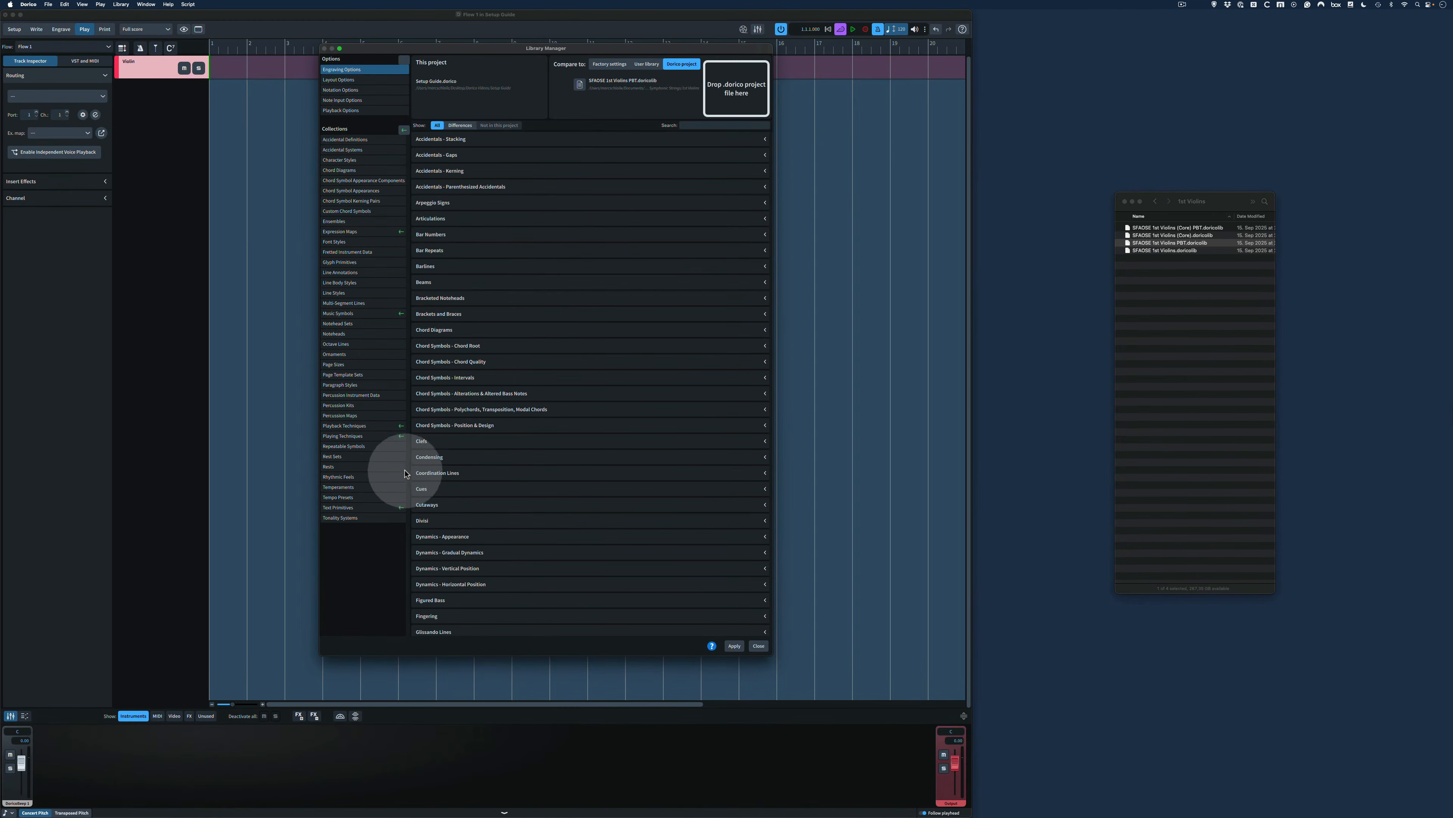
{"action": "left_click", "coordinate": [380, 437]}
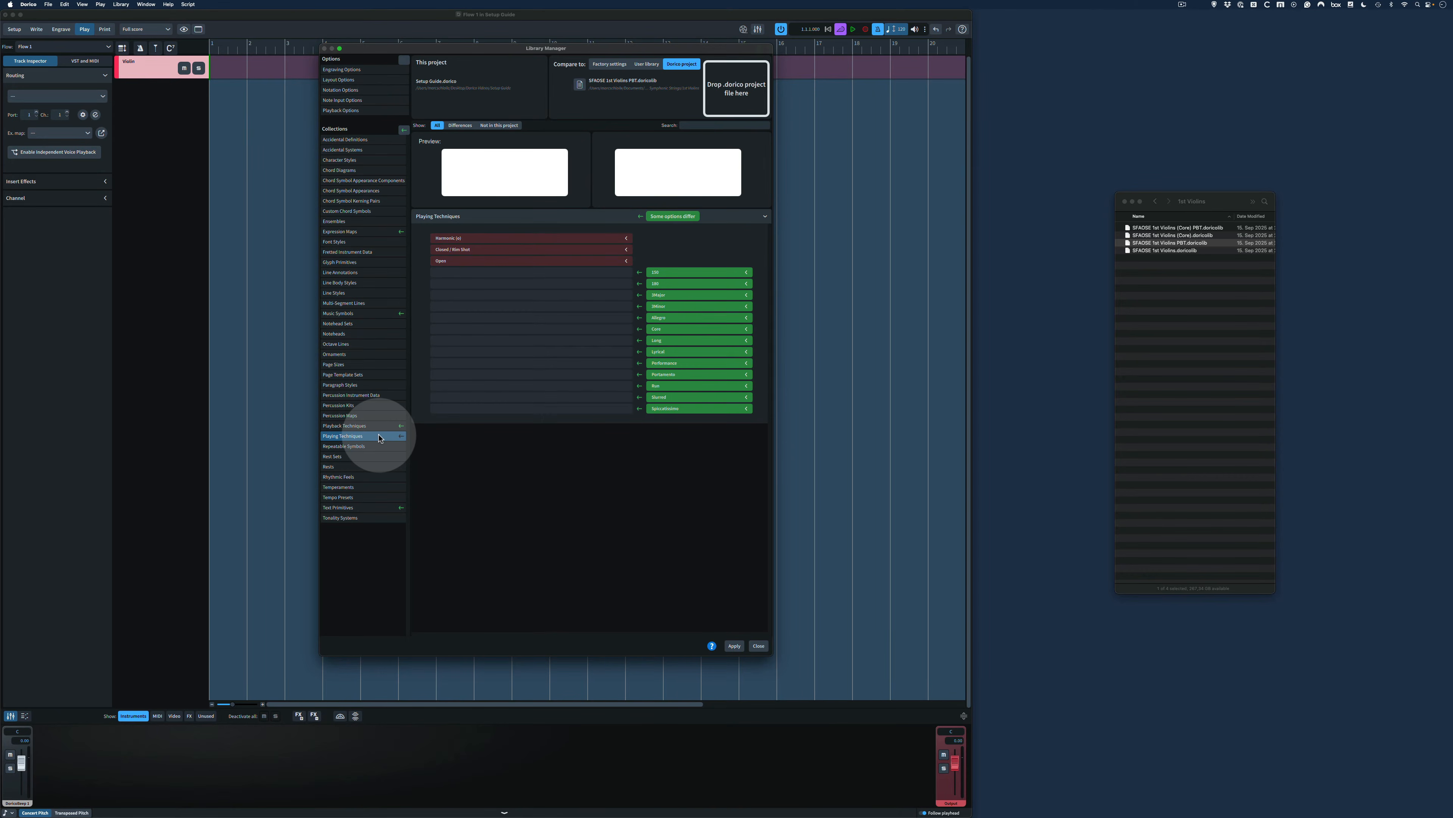
{"action": "left_click", "coordinate": [378, 426]}
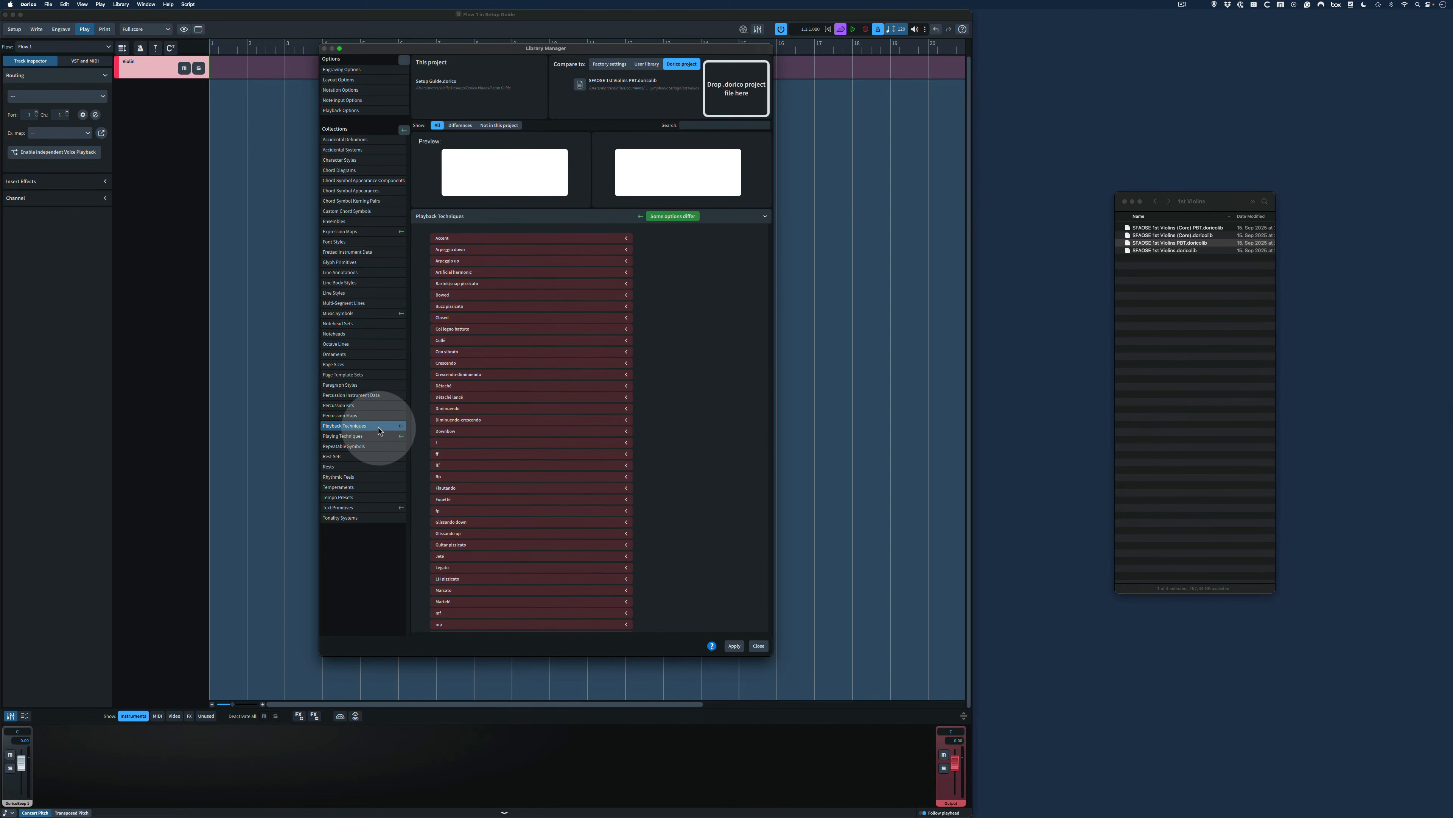
{"action": "scroll", "coordinate": [503, 447], "scroll_direction": "down", "scroll_amount": 10}
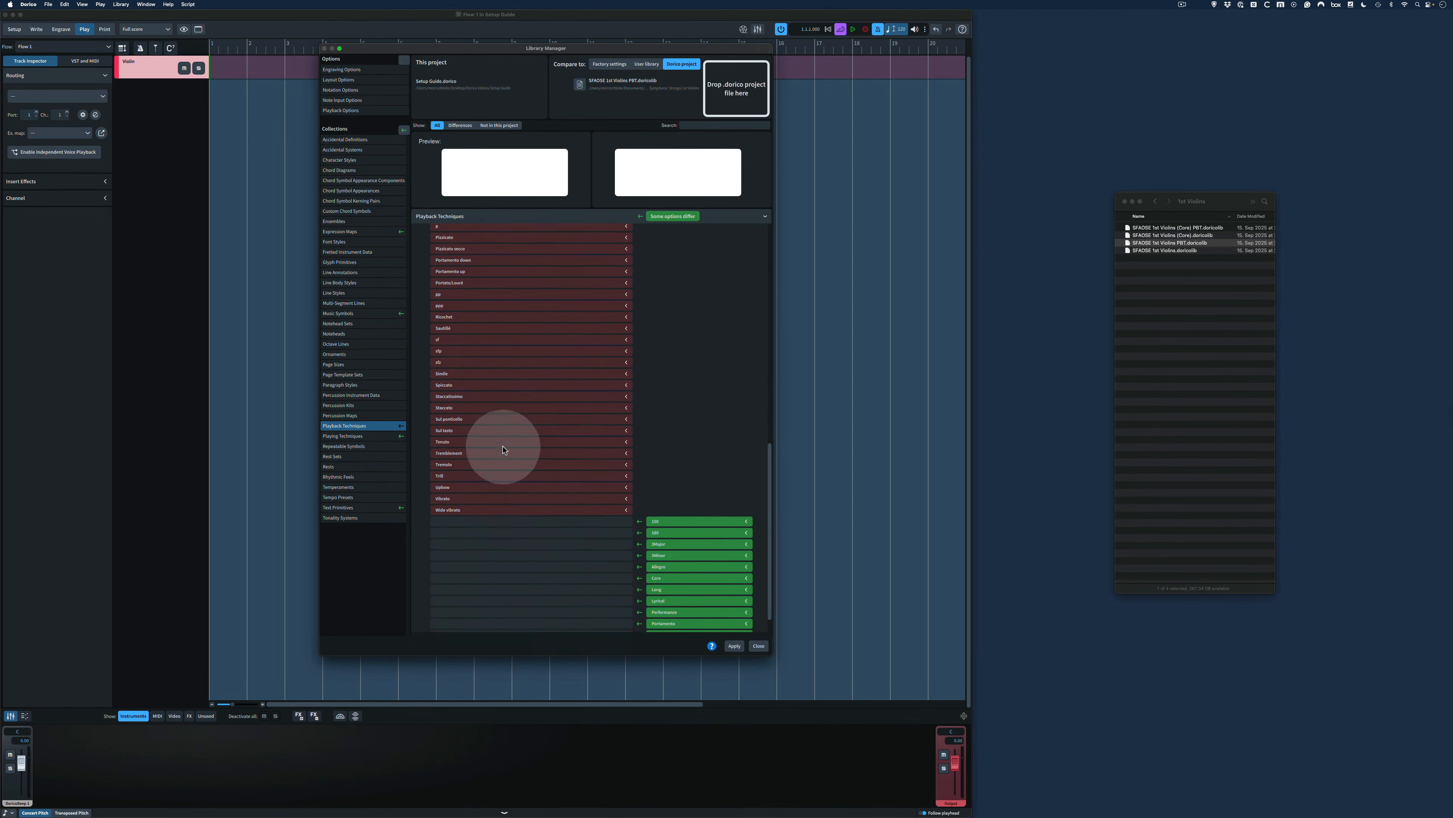
{"action": "left_click", "coordinate": [734, 646]}
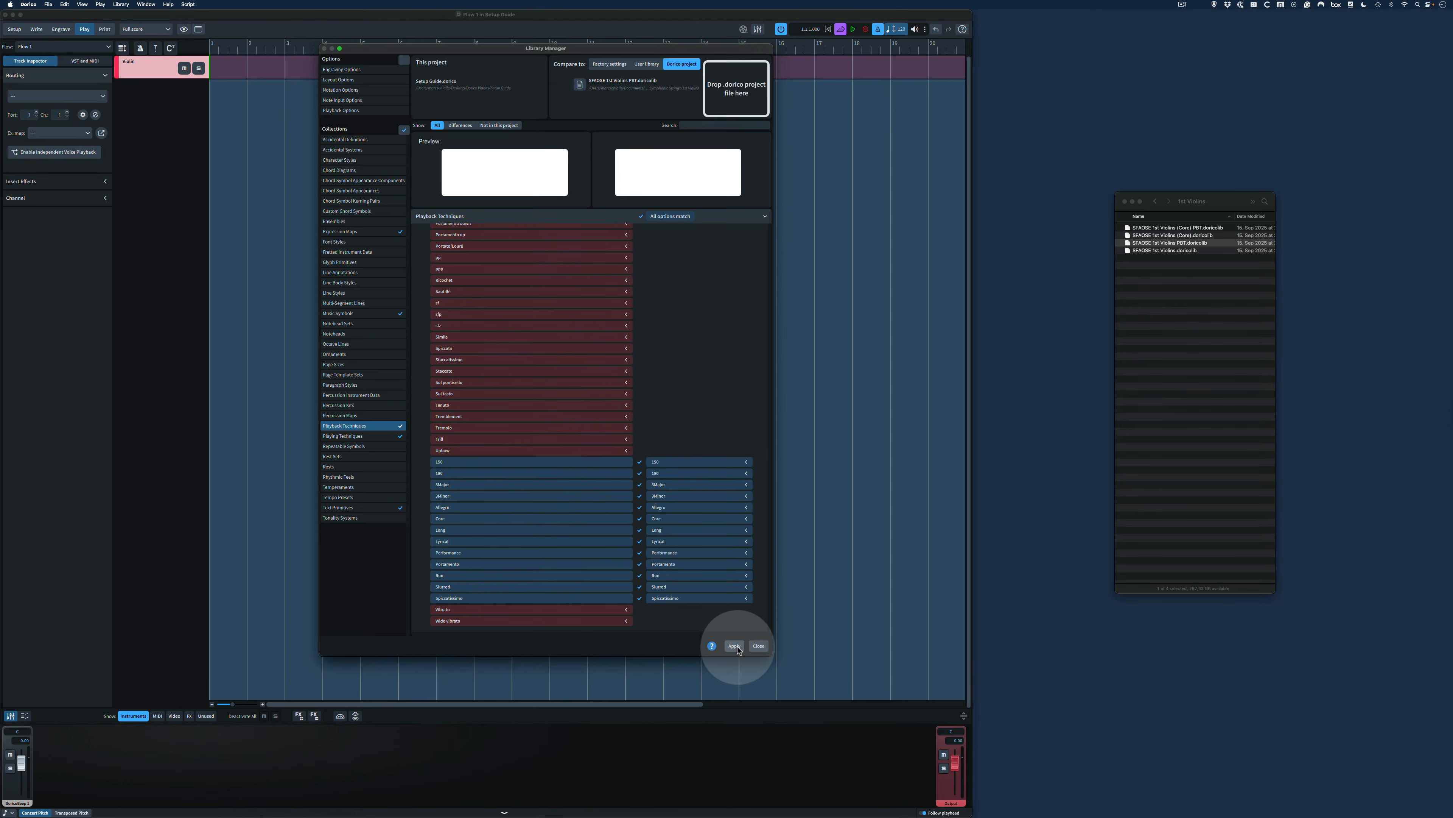
{"action": "left_click", "coordinate": [759, 646]}
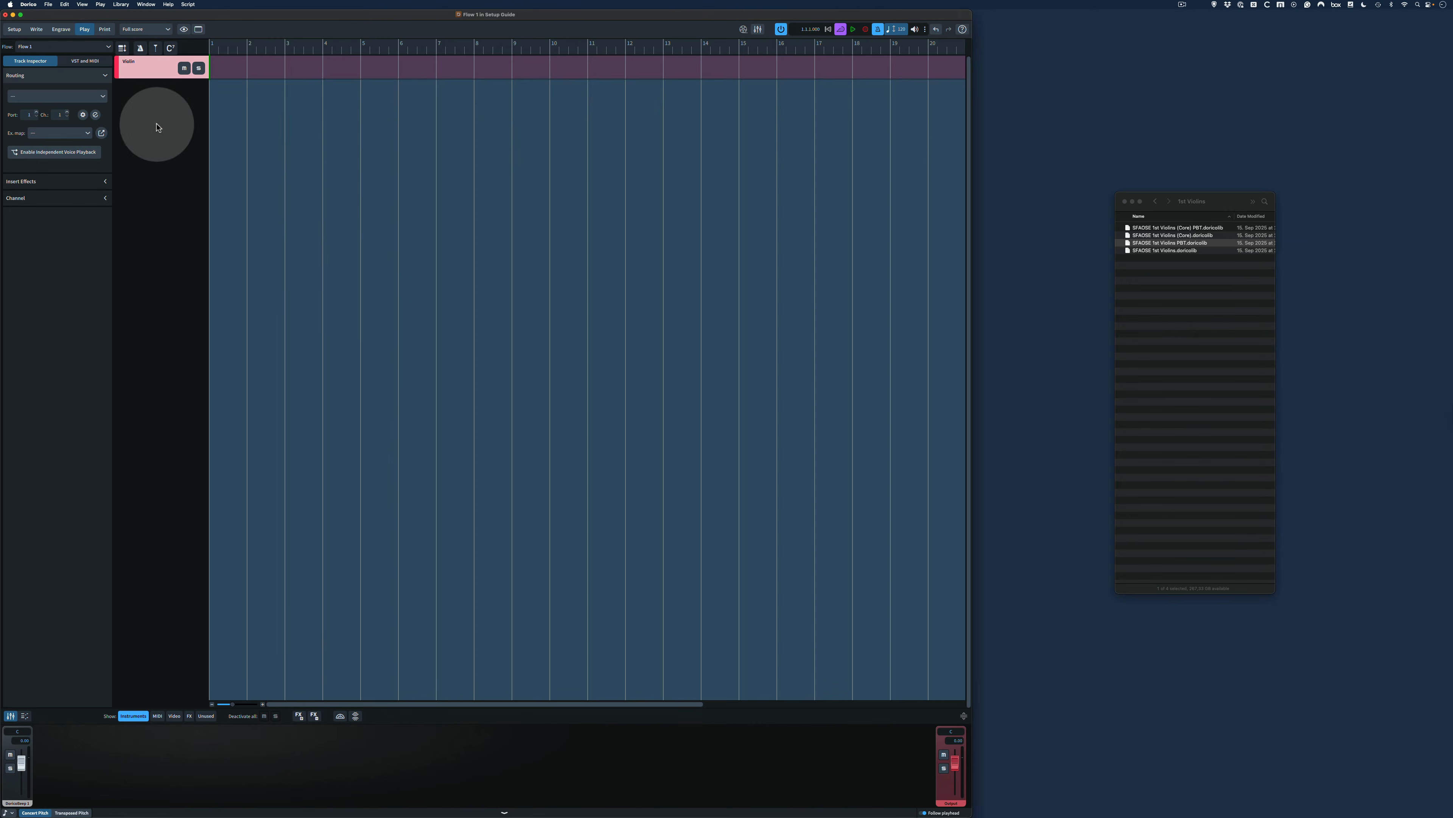
Set the Violin track's expression map to SFAOSE 1st Violins.
{"action": "left_click", "coordinate": [64, 133]}
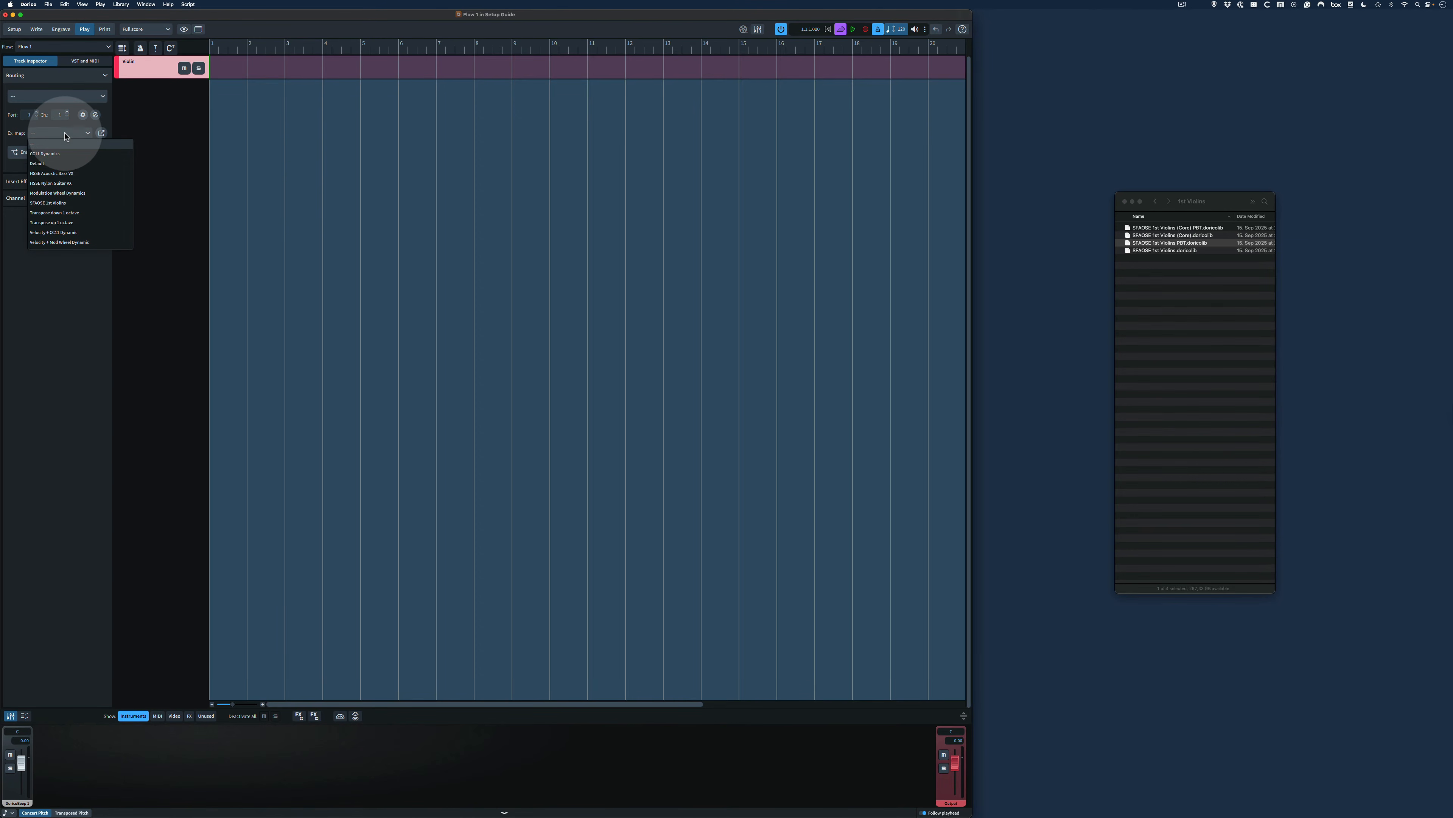
{"action": "left_click", "coordinate": [61, 203]}
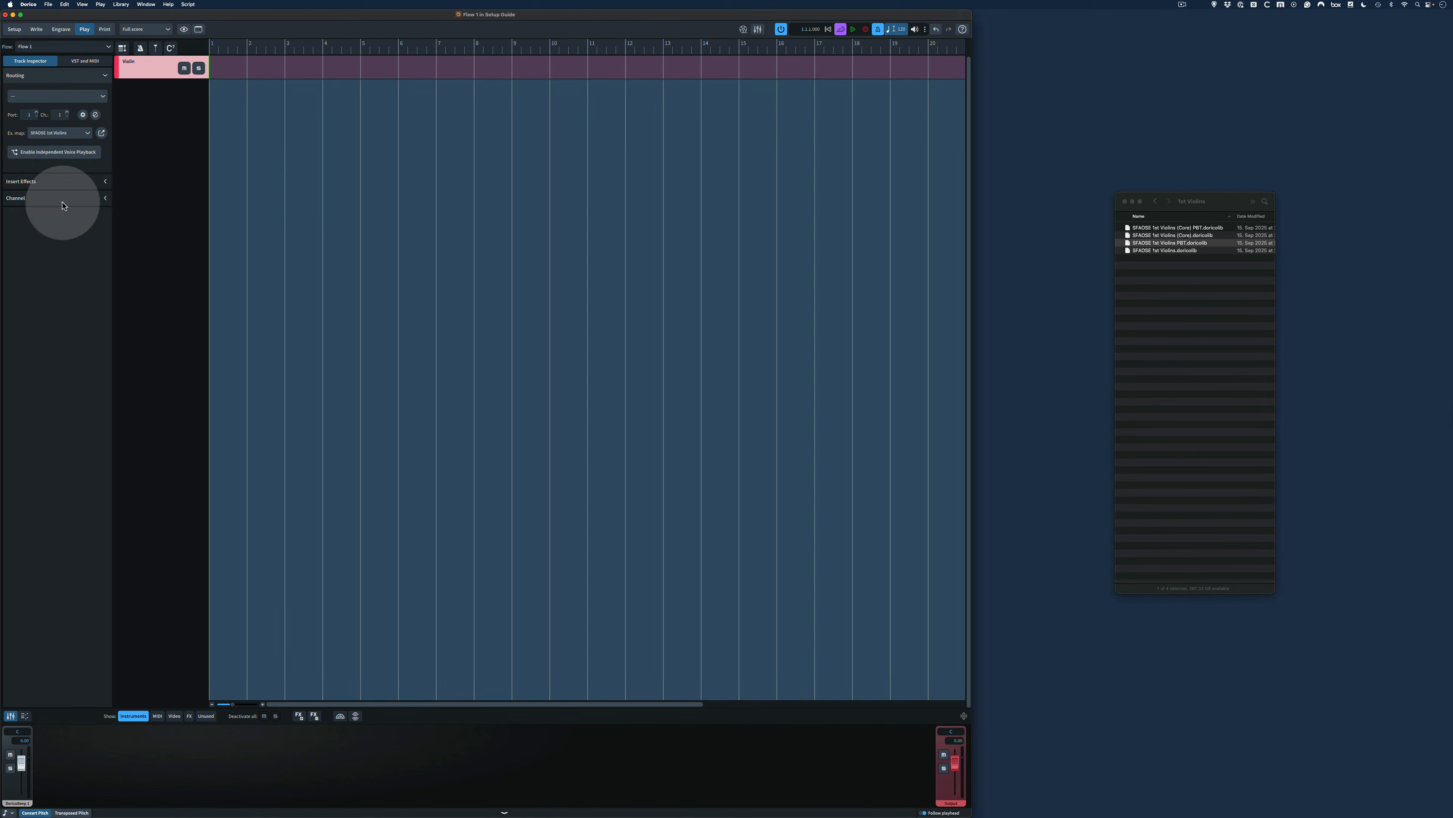
Show the available playing techniques alongside the score in Write mode.
{"action": "left_click", "coordinate": [36, 29]}
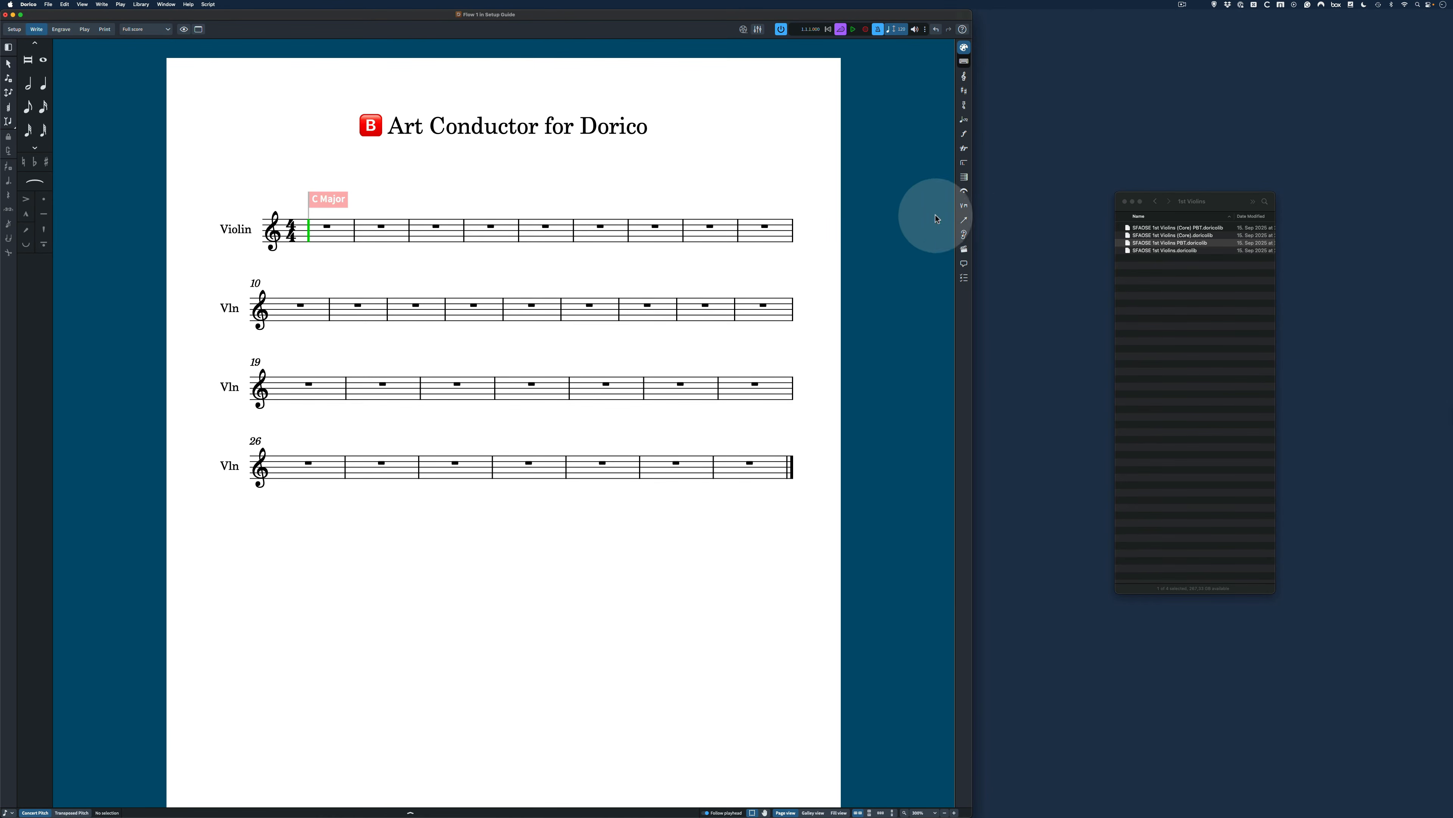
{"action": "left_click", "coordinate": [964, 207]}
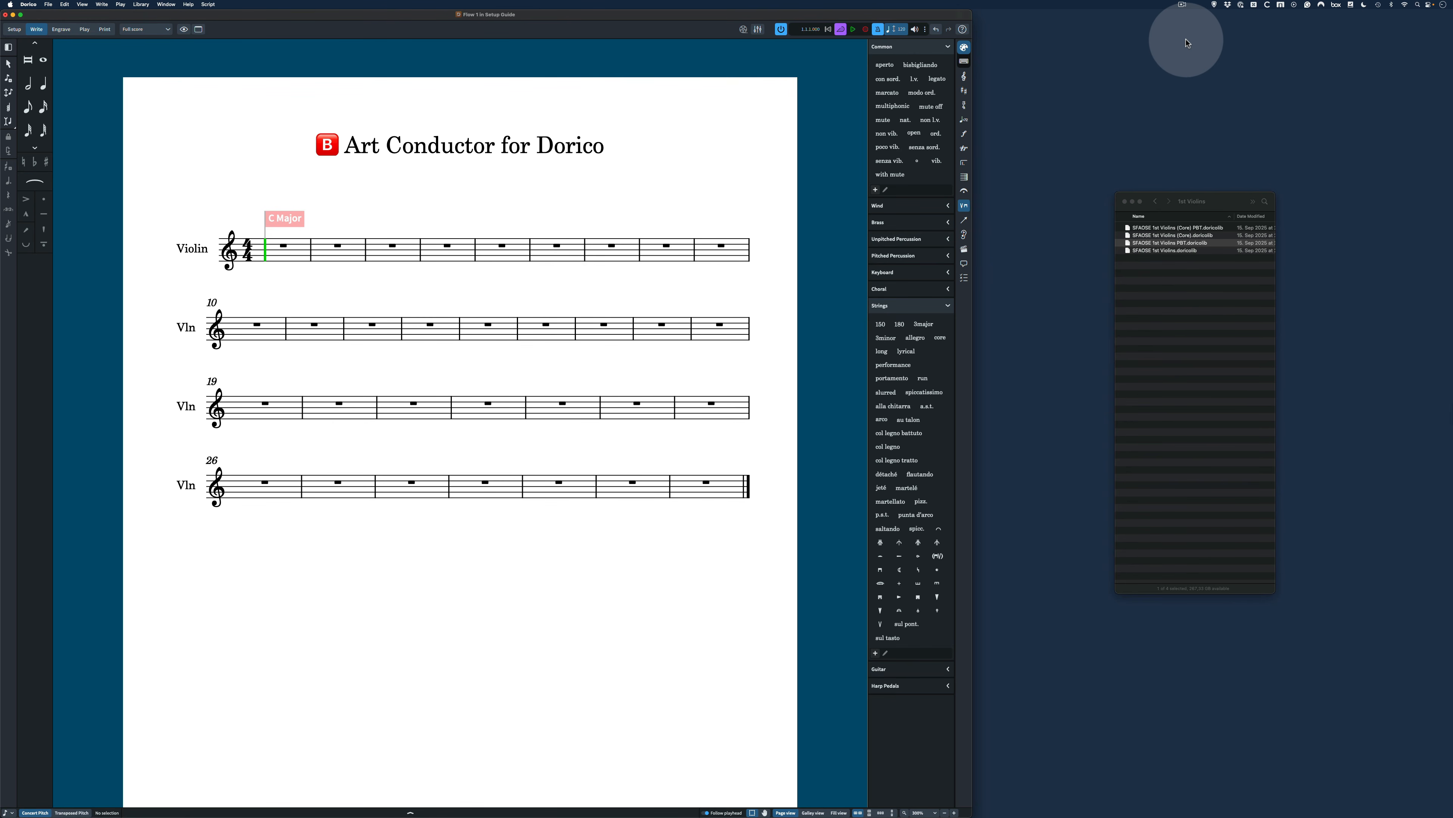
Try the Attribute articulation type on the Allegro playback technique, set it back to Direction, and discard the edits.
{"action": "left_click", "coordinate": [142, 5]}
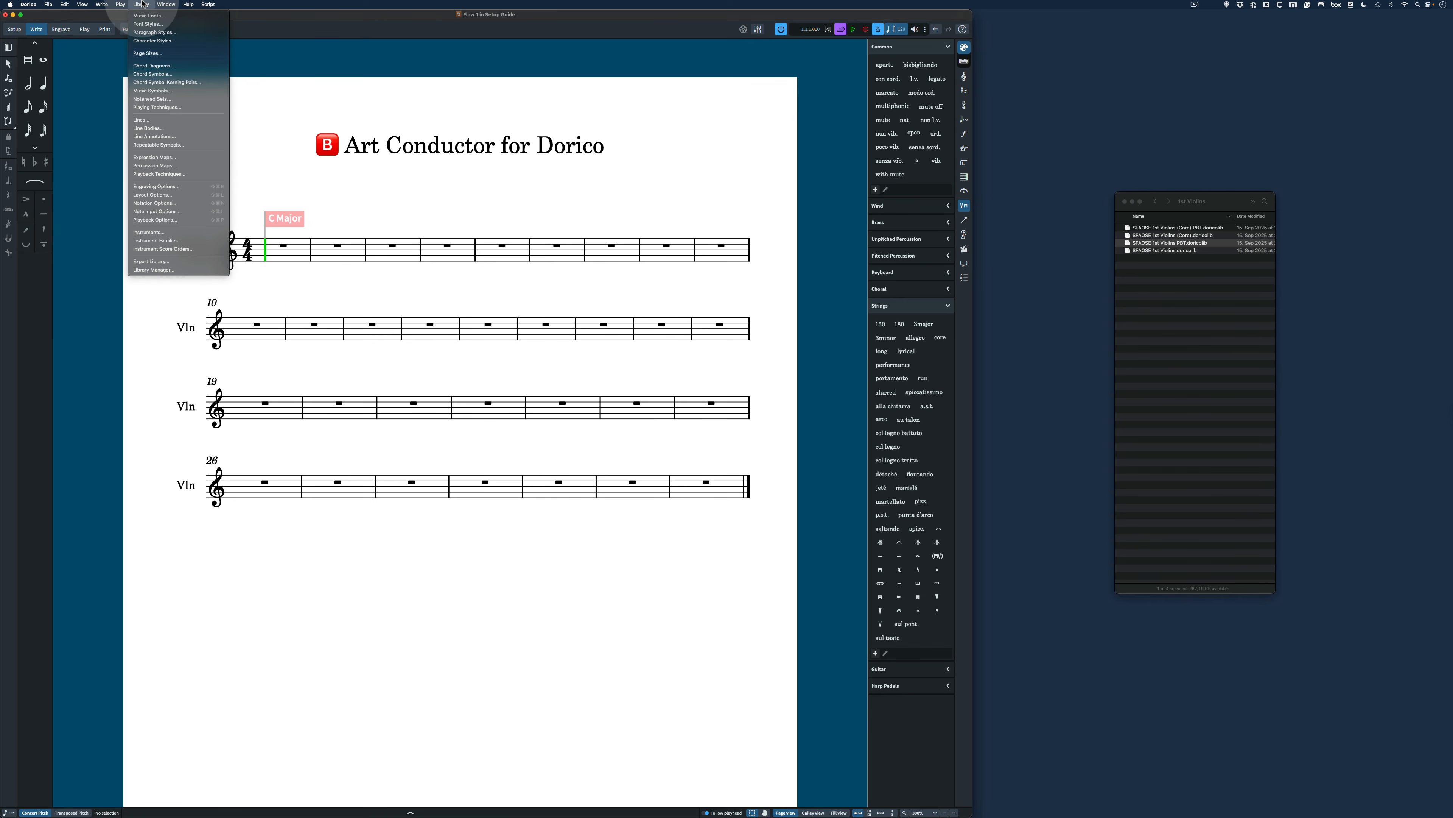
{"action": "left_click", "coordinate": [161, 175]}
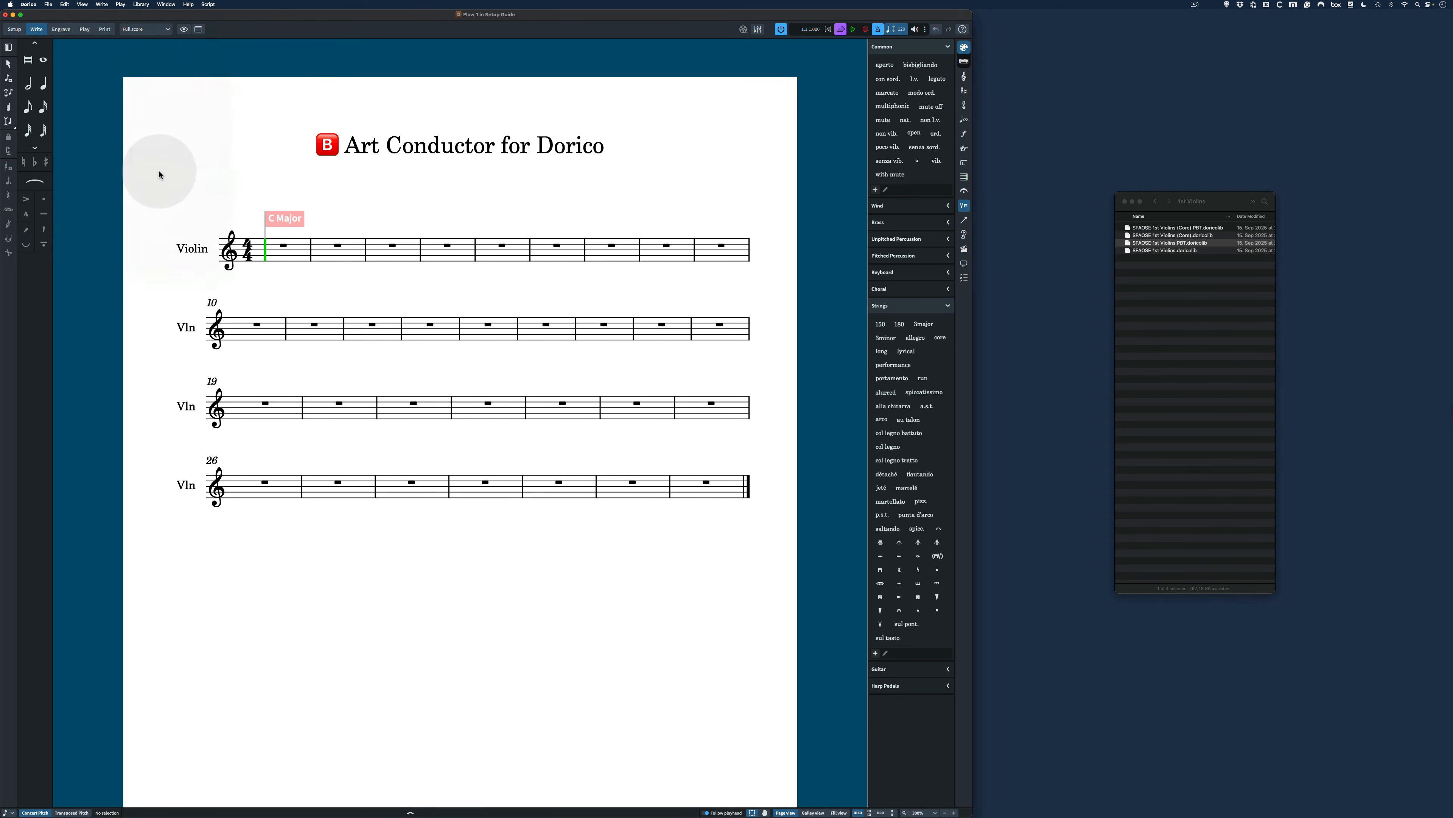
{"action": "left_click", "coordinate": [614, 395]}
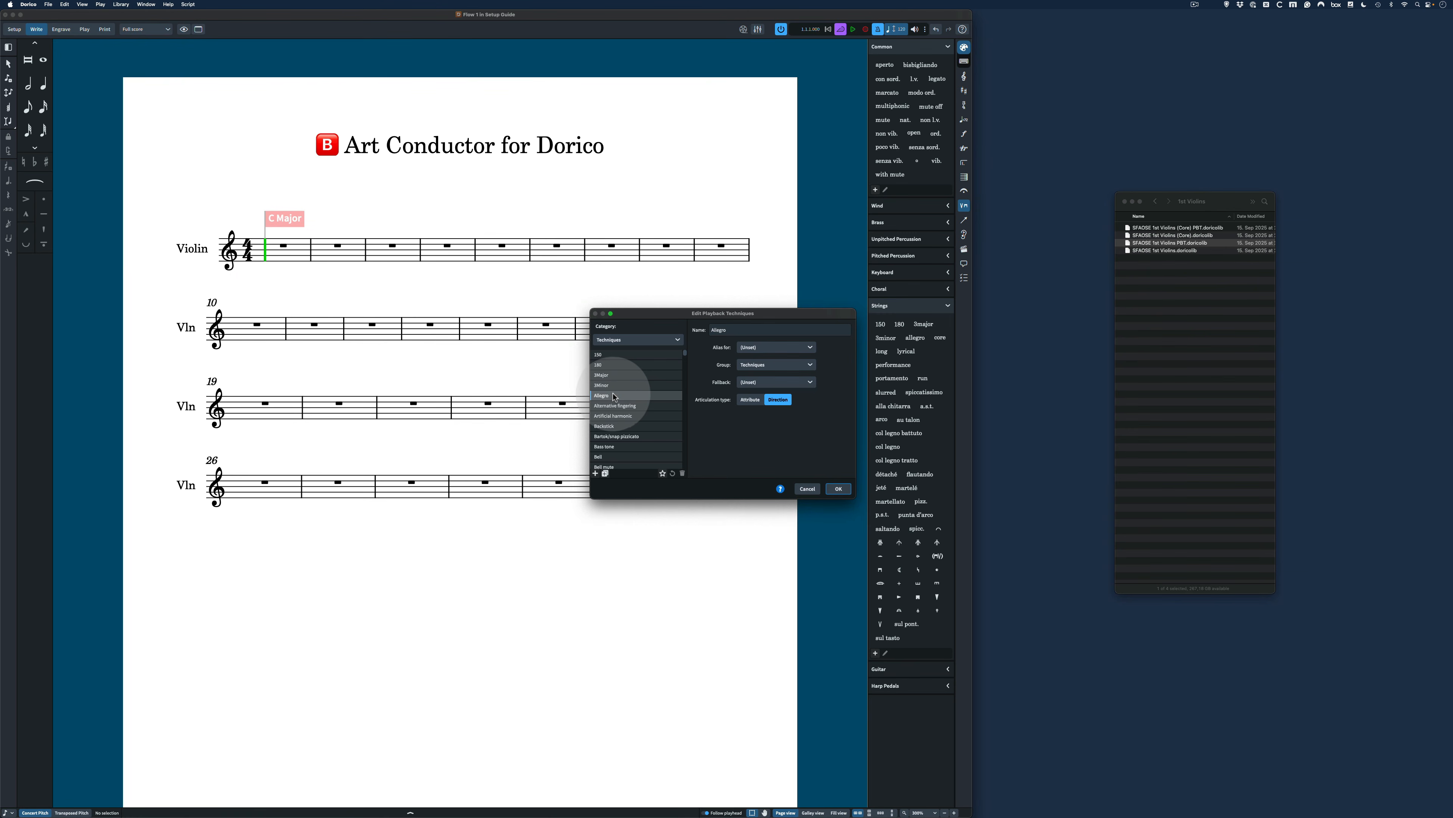
{"action": "left_click", "coordinate": [750, 399]}
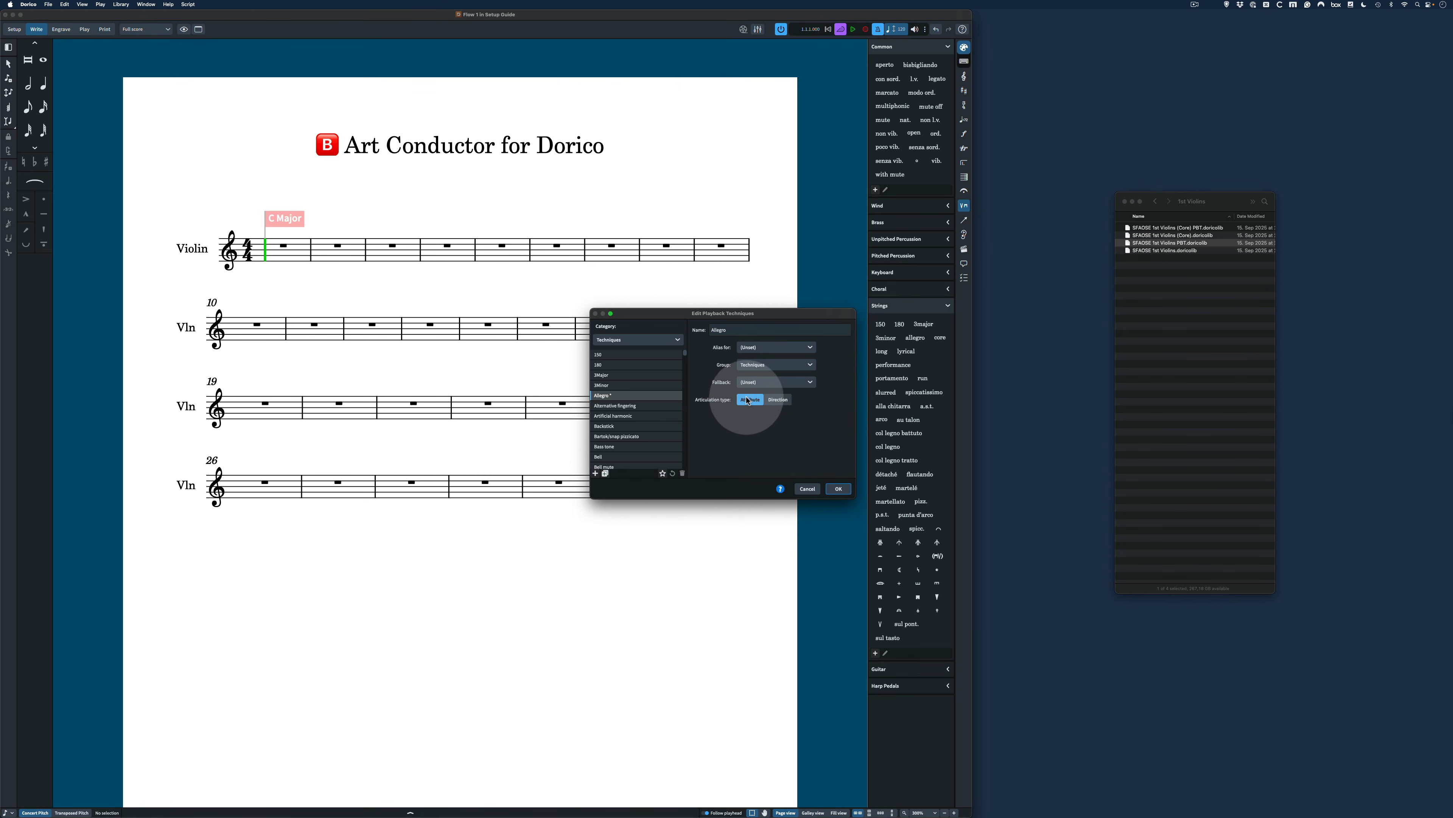
{"action": "left_click", "coordinate": [776, 399]}
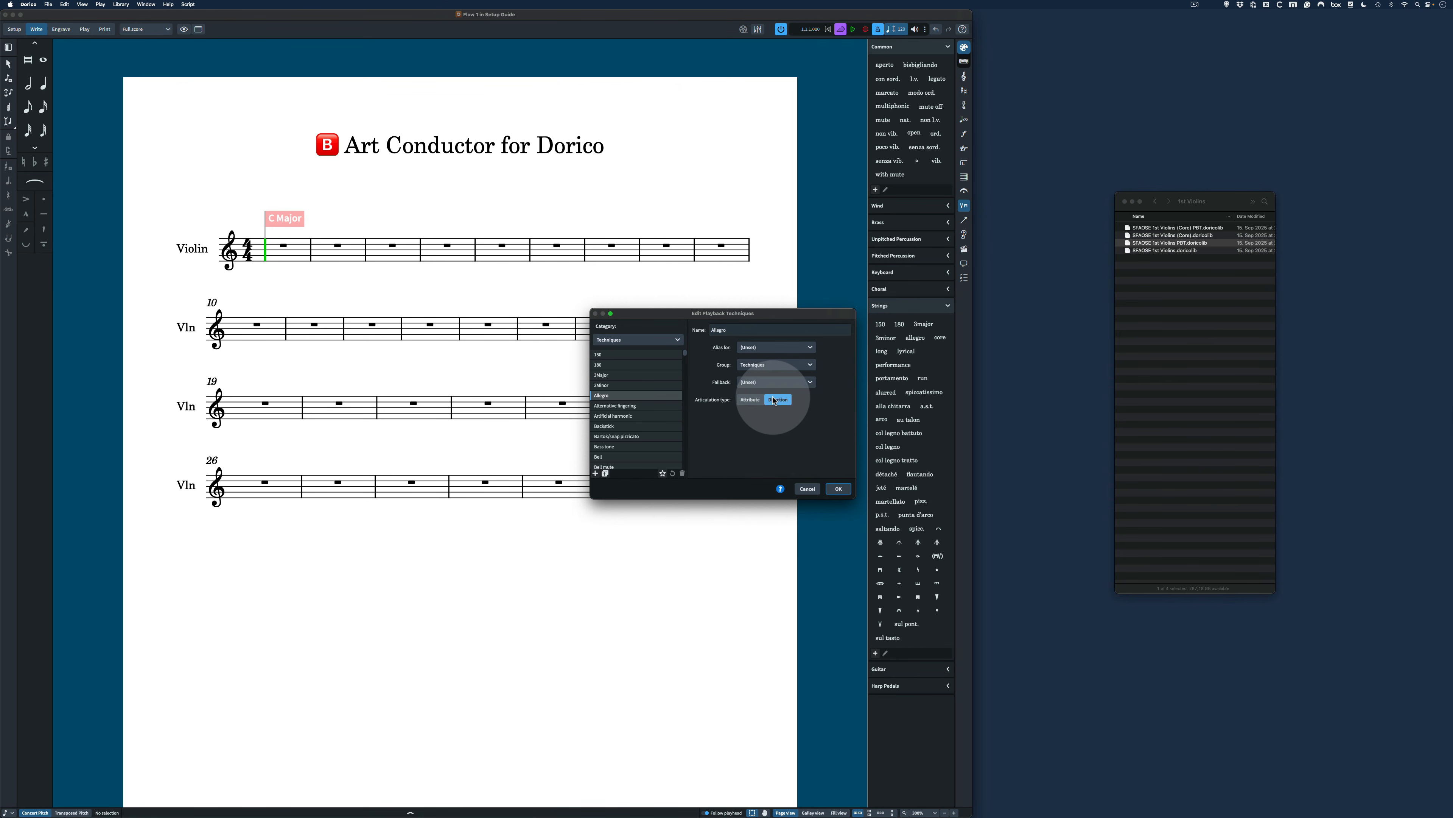
{"action": "left_click", "coordinate": [807, 488]}
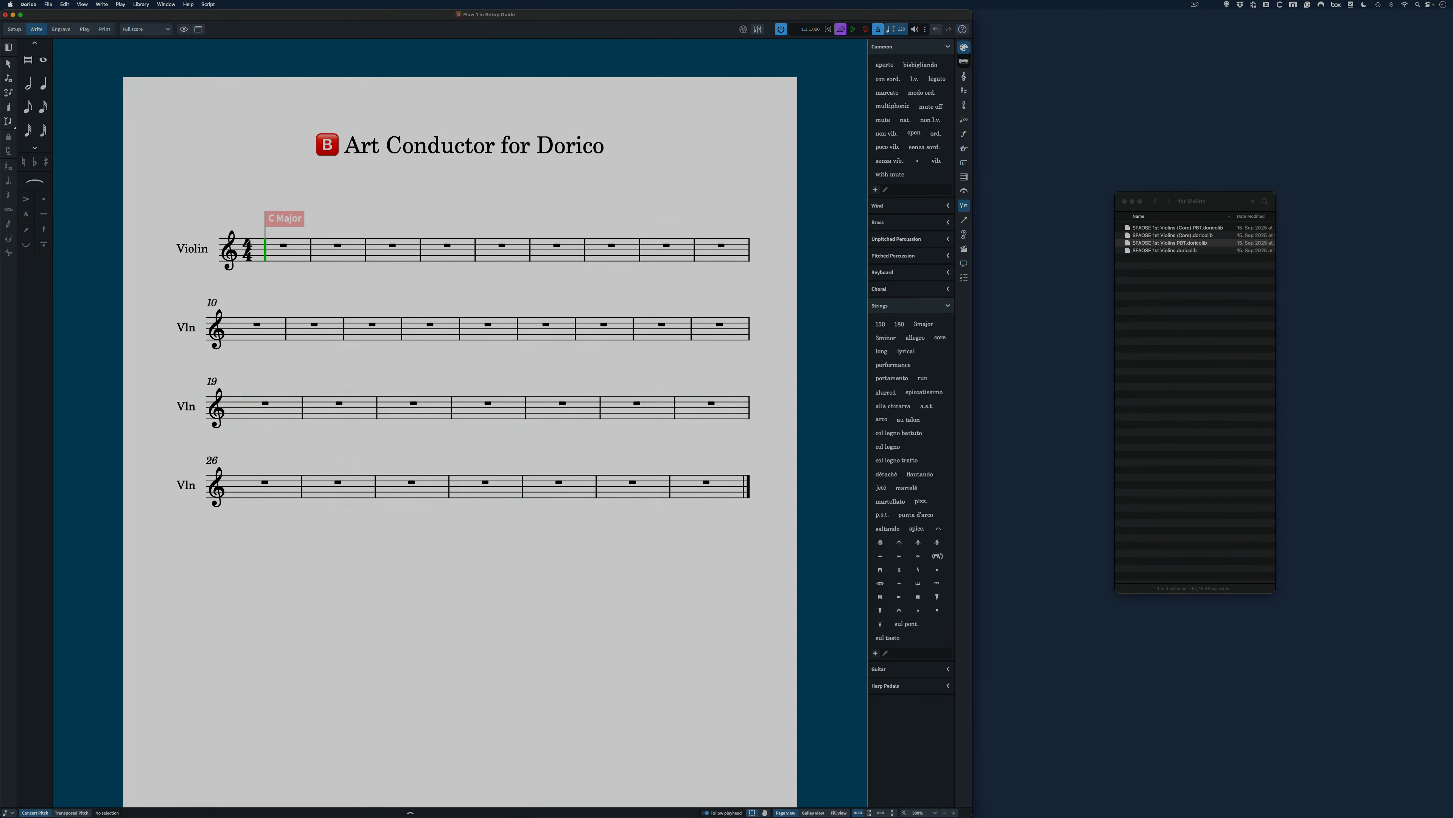